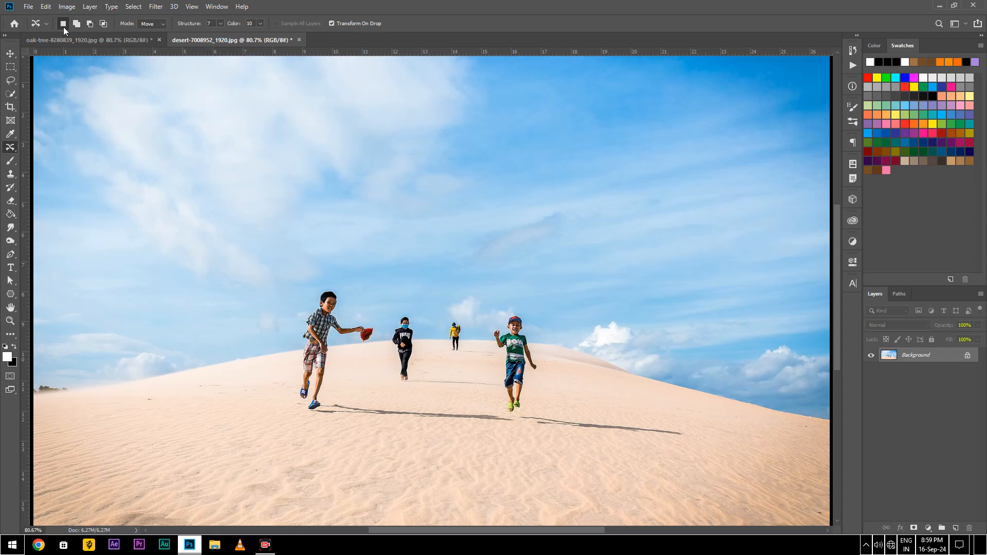
pyautogui.click(17, 66)
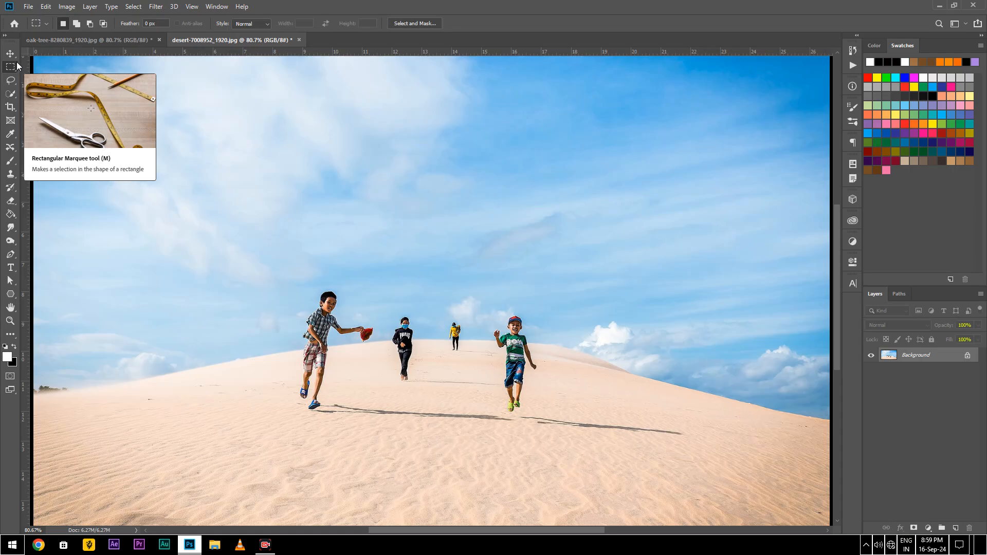
pyautogui.rightClick(16, 66)
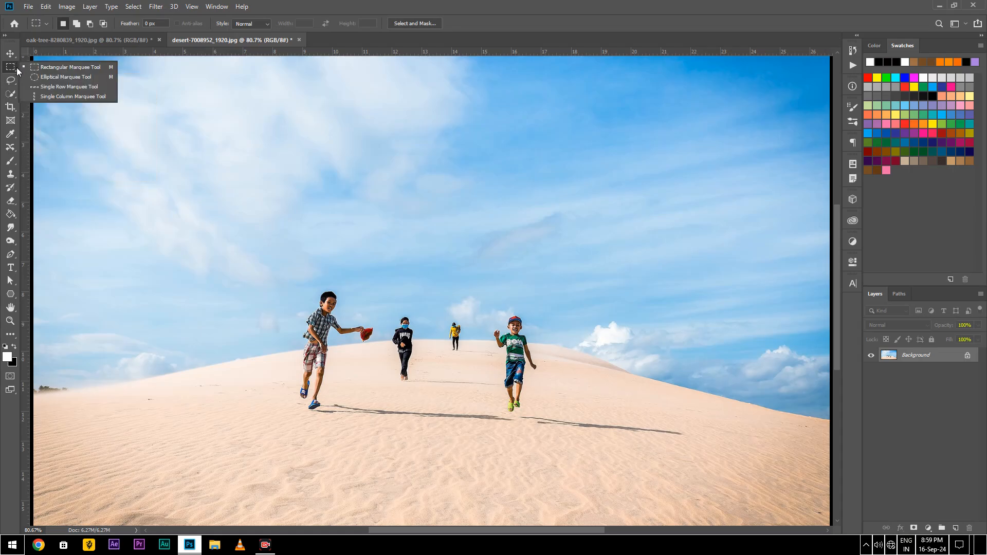
pyautogui.click(10, 83)
pyautogui.rightClick(11, 81)
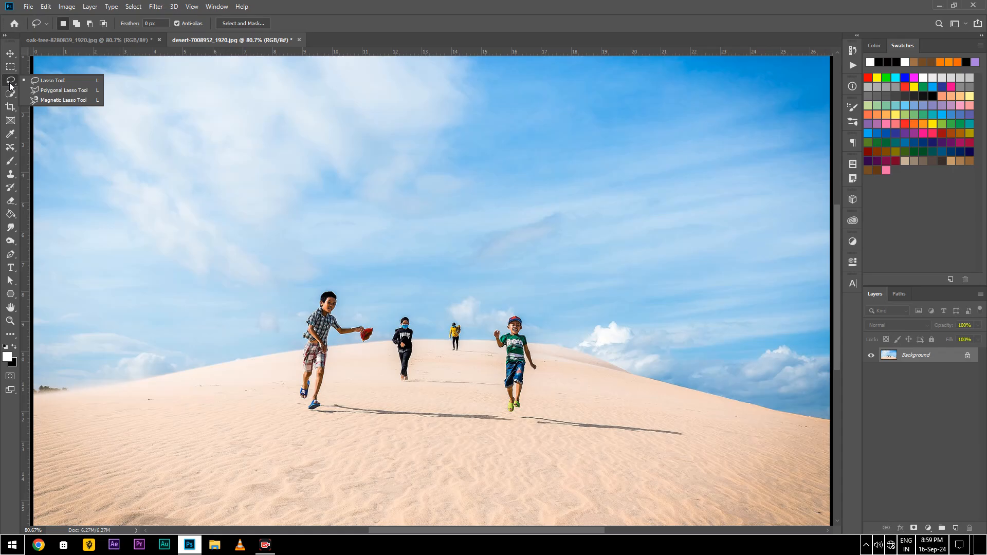
# - Outline the boy in the green shirt with the Content-Aware Move tool and try shifting him up and left, cancelling each move
pyautogui.click(11, 147)
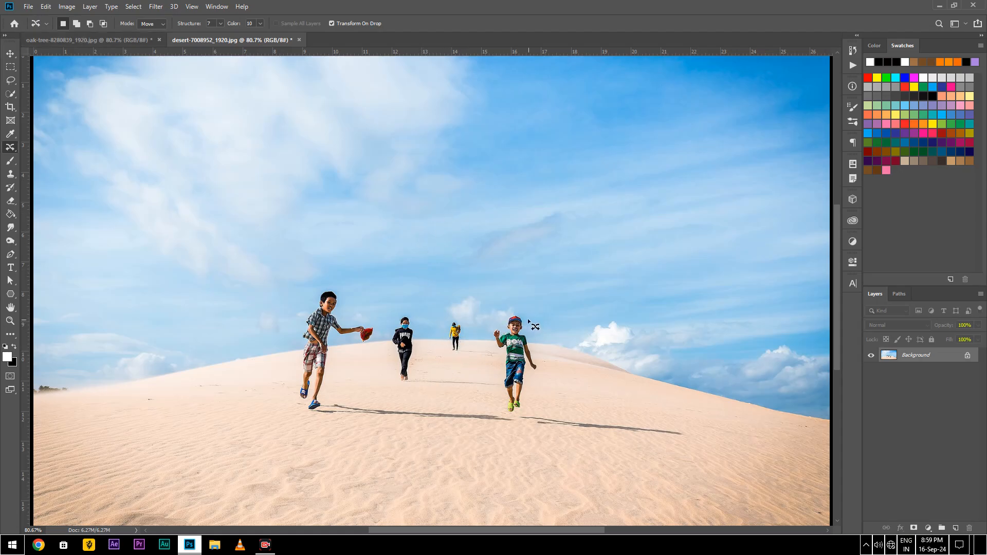
pyautogui.moveTo(526, 303)
pyautogui.mouseDown()
pyautogui.moveTo(505, 315)
pyautogui.moveTo(482, 354)
pyautogui.moveTo(483, 391)
pyautogui.moveTo(511, 425)
pyautogui.moveTo(557, 403)
pyautogui.moveTo(555, 337)
pyautogui.moveTo(515, 296)
pyautogui.mouseUp()
pyautogui.moveTo(495, 337)
pyautogui.mouseDown()
pyautogui.moveTo(473, 309)
pyautogui.moveTo(485, 322)
pyautogui.mouseUp()
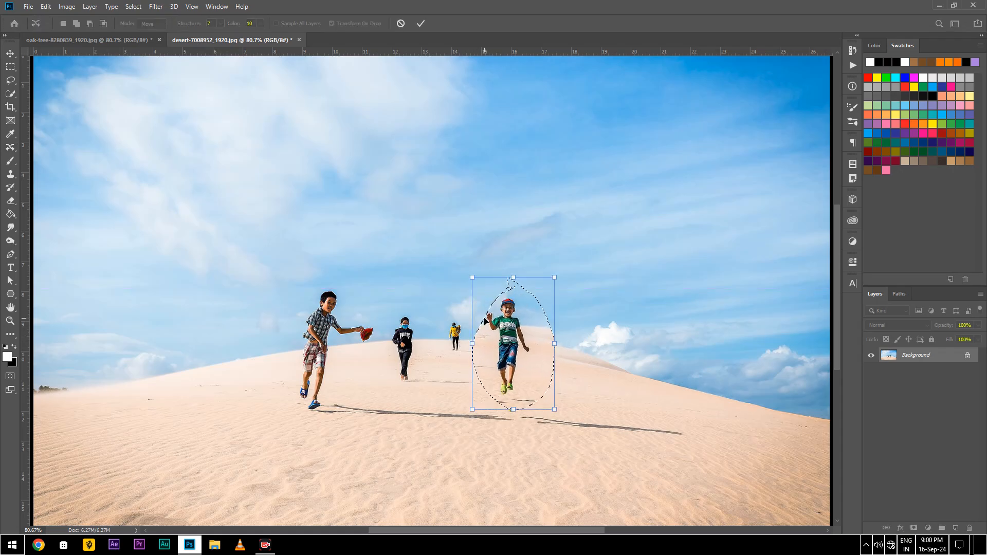
pyautogui.click(400, 23)
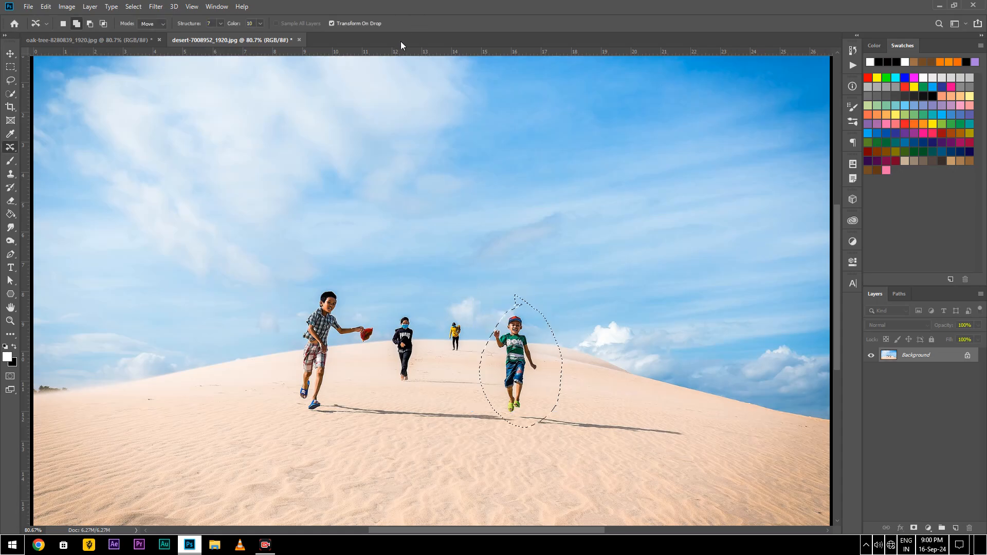
pyautogui.moveTo(499, 356); pyautogui.dragTo(489, 330)
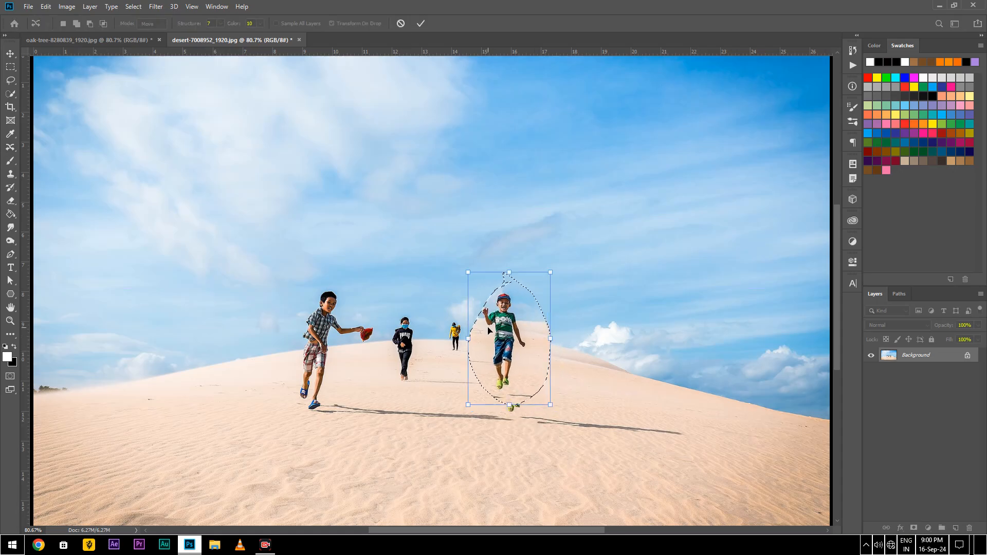
pyautogui.click(403, 23)
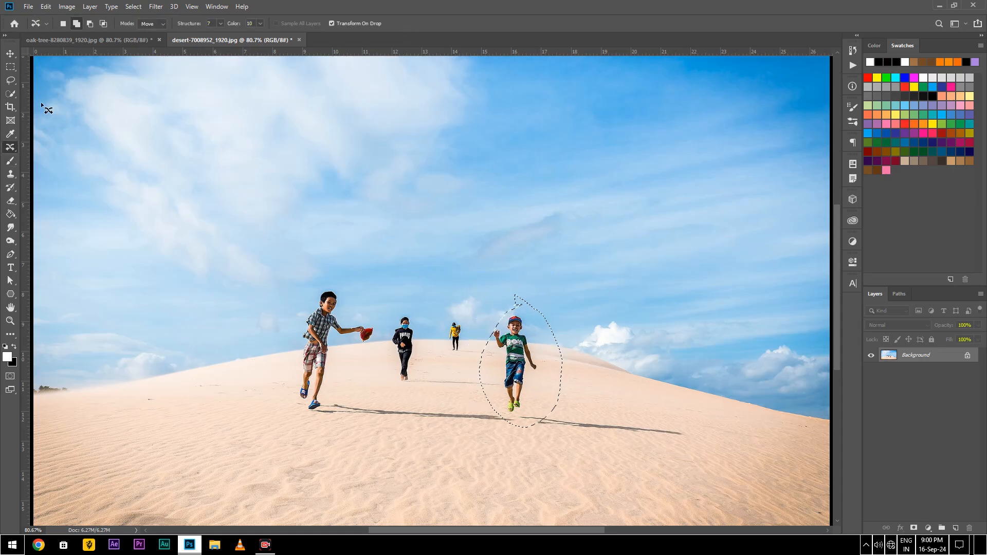
# - Try adding the distant person in yellow to the selection and subtracting the area between both figures, ending with nothing selected
pyautogui.moveTo(442, 325)
pyautogui.mouseDown()
pyautogui.moveTo(485, 310)
pyautogui.moveTo(496, 333)
pyautogui.moveTo(494, 380)
pyautogui.moveTo(477, 411)
pyautogui.moveTo(442, 390)
pyautogui.moveTo(427, 364)
pyautogui.moveTo(442, 325)
pyautogui.mouseUp()
pyautogui.moveTo(487, 285); pyautogui.dragTo(482, 389)
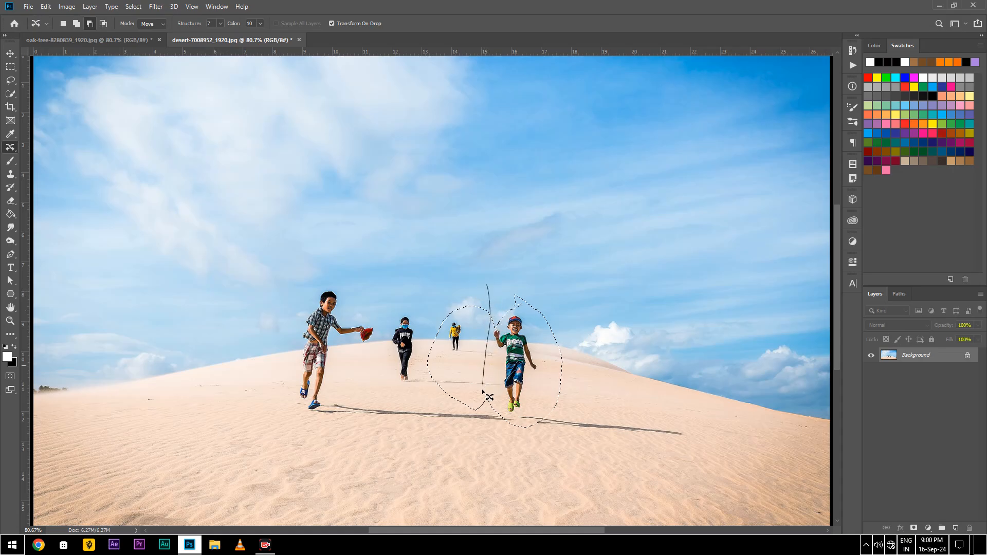
pyautogui.moveTo(476, 424)
pyautogui.mouseDown()
pyautogui.moveTo(416, 382)
pyautogui.moveTo(423, 301)
pyautogui.moveTo(443, 283)
pyautogui.moveTo(487, 286)
pyautogui.mouseUp()
pyautogui.moveTo(499, 311)
pyautogui.mouseDown()
pyautogui.moveTo(540, 337)
pyautogui.moveTo(538, 407)
pyautogui.moveTo(467, 417)
pyautogui.moveTo(462, 356)
pyautogui.moveTo(496, 316)
pyautogui.mouseUp()
pyautogui.hotkey('ctrl', 'z')
pyautogui.moveTo(570, 360)
pyautogui.mouseDown()
pyautogui.moveTo(687, 375)
pyautogui.moveTo(574, 360)
pyautogui.mouseUp()
pyautogui.moveTo(589, 284)
pyautogui.mouseDown()
pyautogui.moveTo(600, 418)
pyautogui.moveTo(560, 309)
pyautogui.mouseUp()
pyautogui.moveTo(447, 157)
pyautogui.mouseDown()
pyautogui.moveTo(514, 77)
pyautogui.moveTo(506, 88)
pyautogui.mouseUp()
pyautogui.click(357, 147)
# - Check the available Content-Aware Move modes and view the oak tree image before returning to the desert image
pyautogui.click(138, 24)
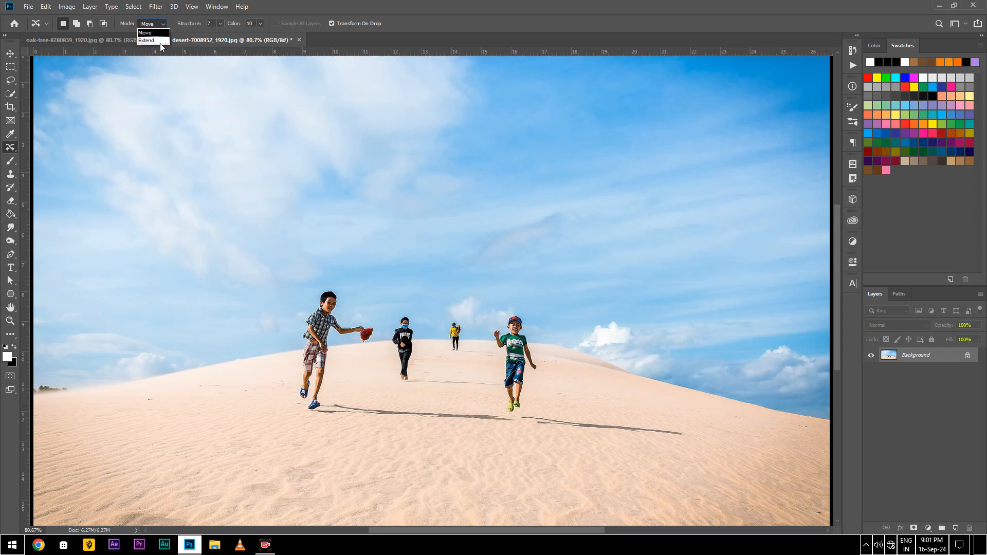
pyautogui.click(122, 41)
pyautogui.click(122, 41)
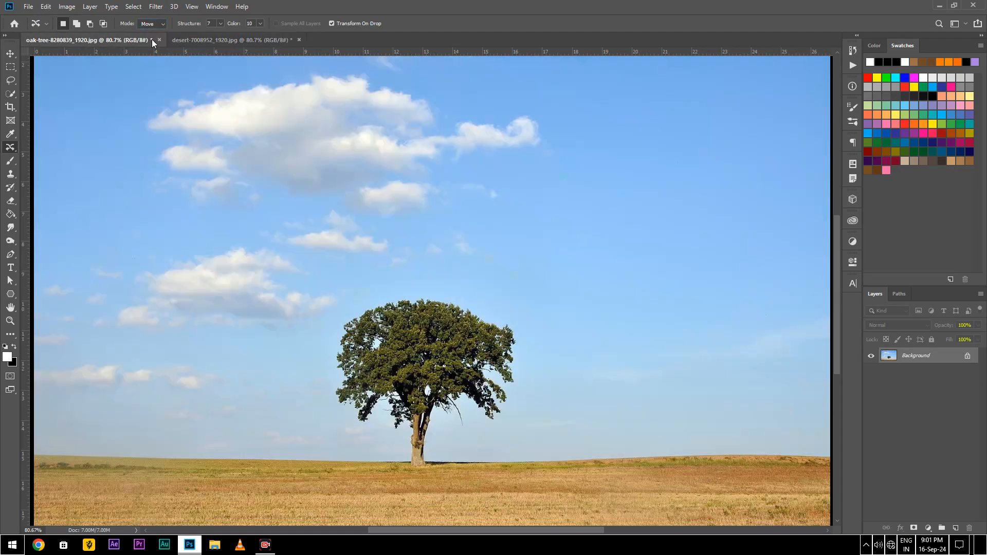
pyautogui.click(248, 41)
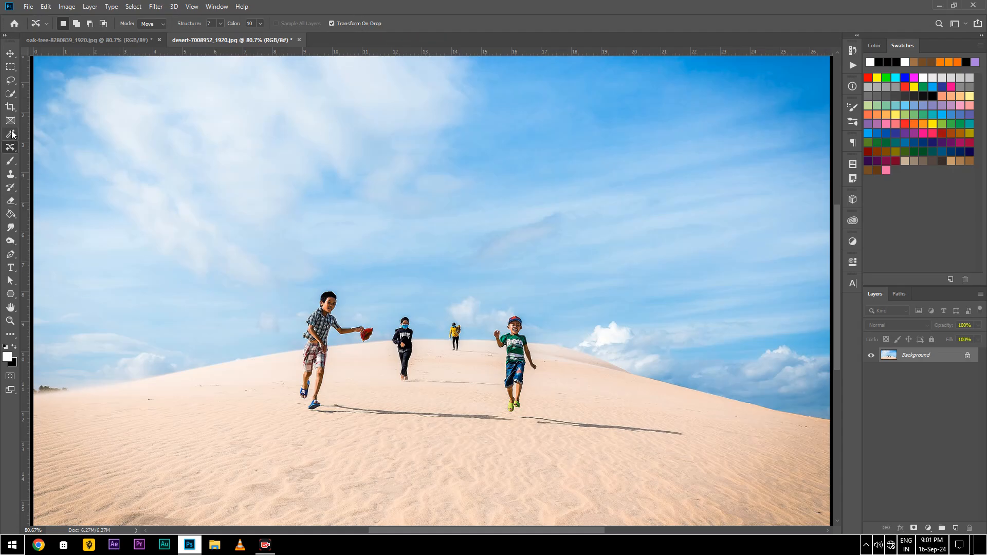
# - Outline the boy in the green shirt and shift him right along the dune with the regular Move tool
pyautogui.moveTo(560, 275)
pyautogui.mouseDown()
pyautogui.moveTo(488, 313)
pyautogui.moveTo(482, 382)
pyautogui.moveTo(517, 411)
pyautogui.moveTo(547, 387)
pyautogui.moveTo(567, 315)
pyautogui.moveTo(558, 274)
pyautogui.mouseUp()
pyautogui.click(10, 56)
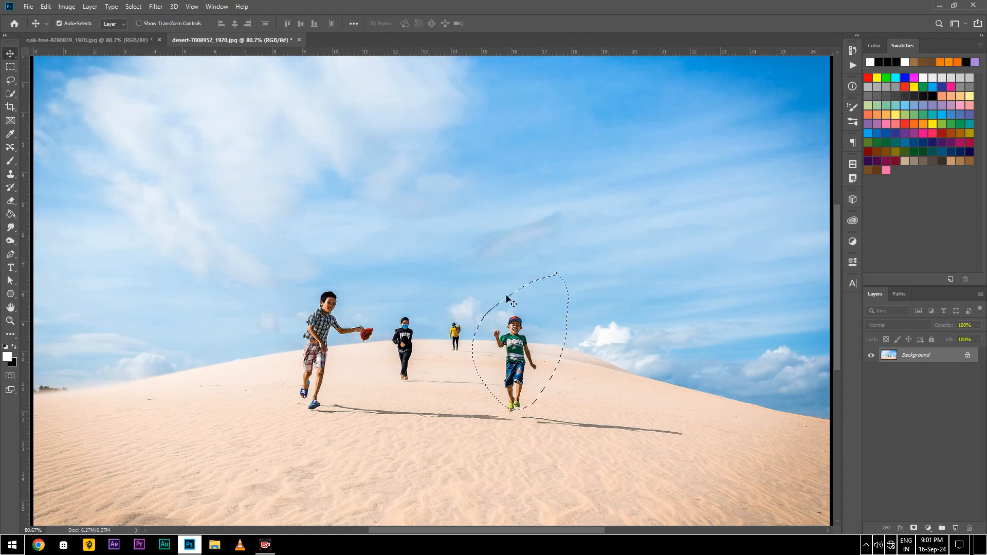
pyautogui.moveTo(521, 360); pyautogui.dragTo(673, 377)
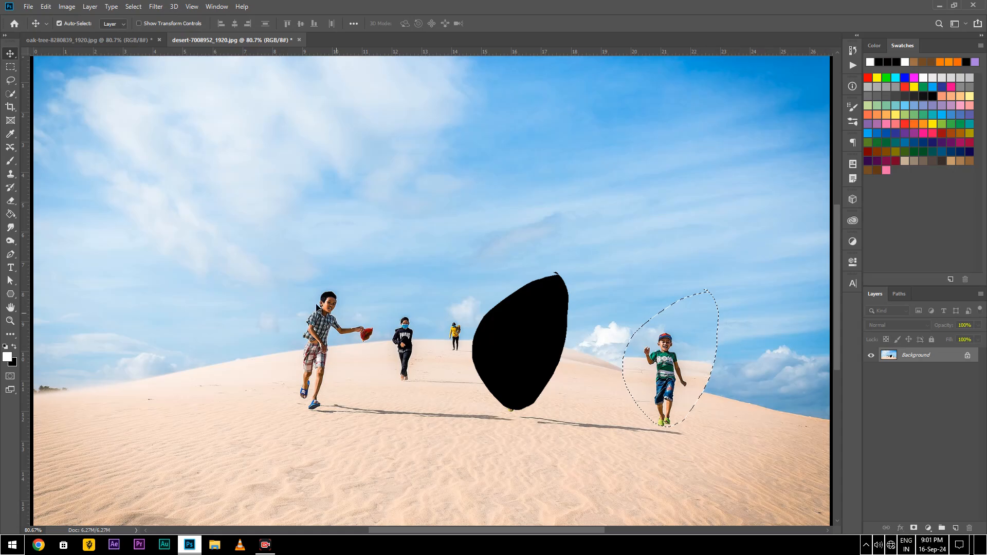
# - Try a rectangular selection around the boy in the checkered shirt, undo the green-shirted boy's move and clear the selection
pyautogui.click(7, 65)
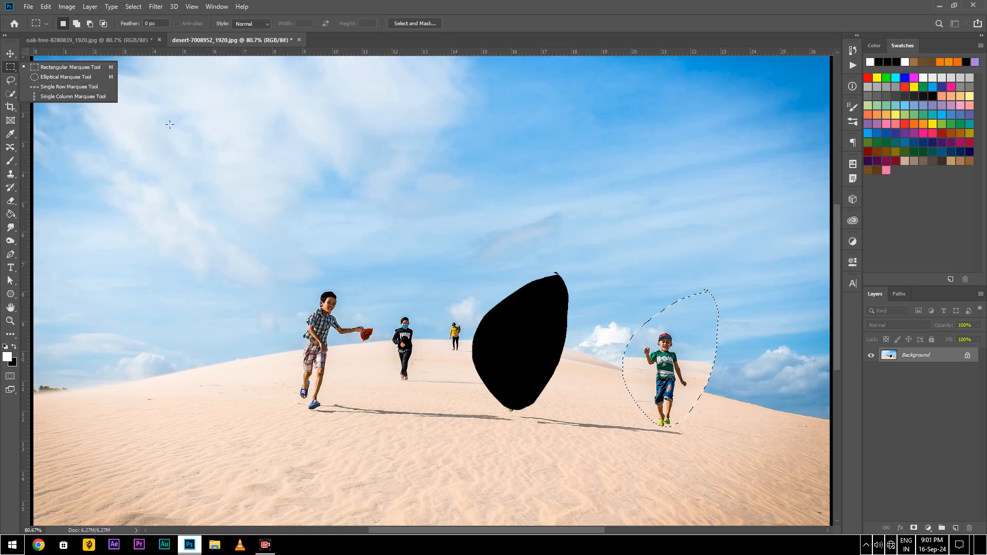
pyautogui.click(87, 67)
pyautogui.moveTo(238, 220); pyautogui.dragTo(404, 496)
pyautogui.moveTo(322, 406); pyautogui.dragTo(317, 372)
pyautogui.click(425, 312)
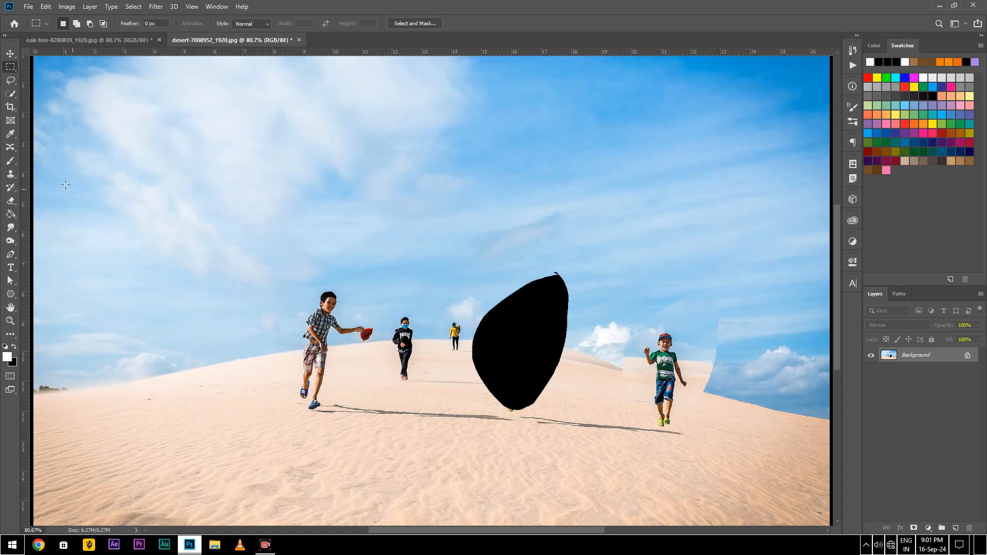
pyautogui.click(11, 80)
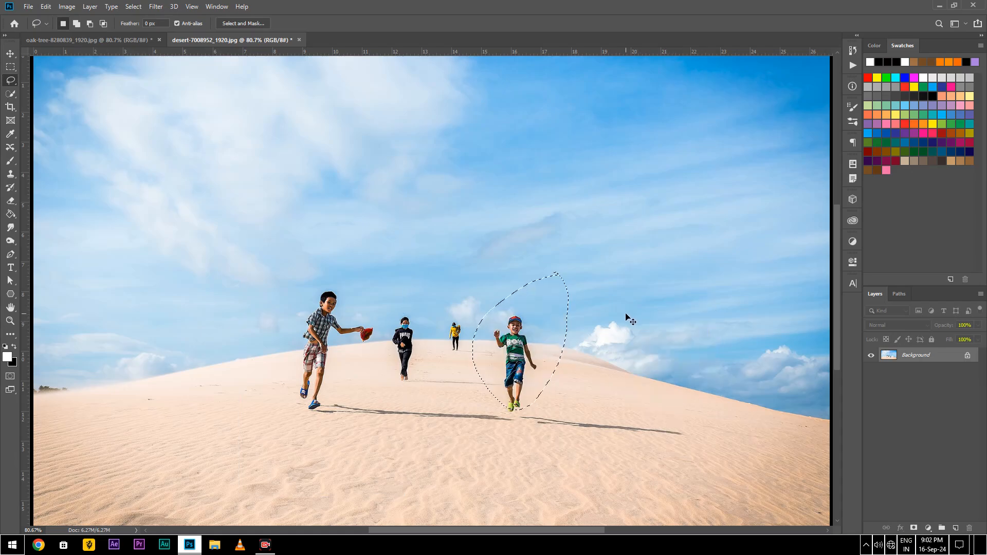
pyautogui.hotkey('ctrl', 'd')
# - Select the boy in the green shirt with a rectangular marquee and try a content-aware move to the right, cancelling the transform
pyautogui.click(10, 68)
pyautogui.moveTo(489, 293); pyautogui.dragTo(543, 426)
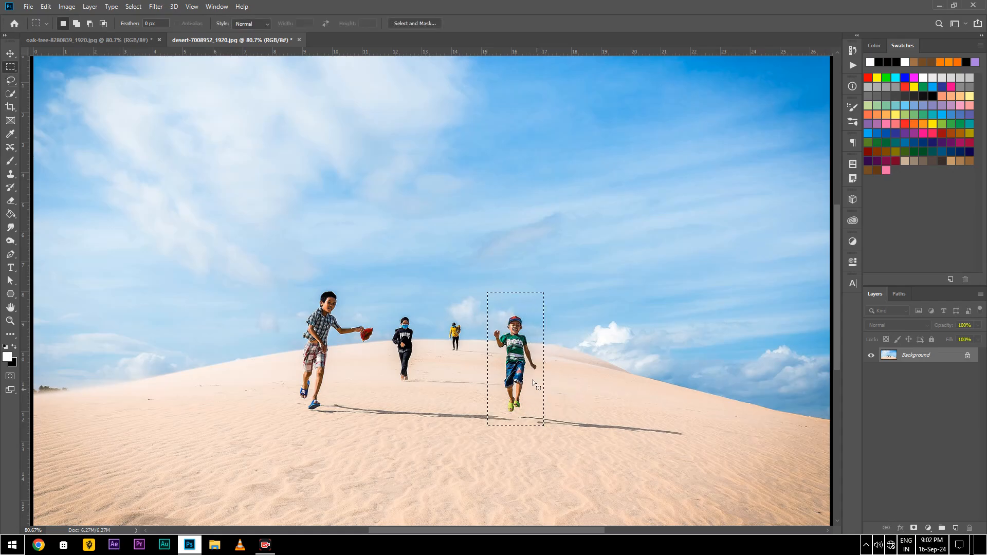
pyautogui.click(10, 148)
pyautogui.moveTo(531, 358); pyautogui.dragTo(594, 357)
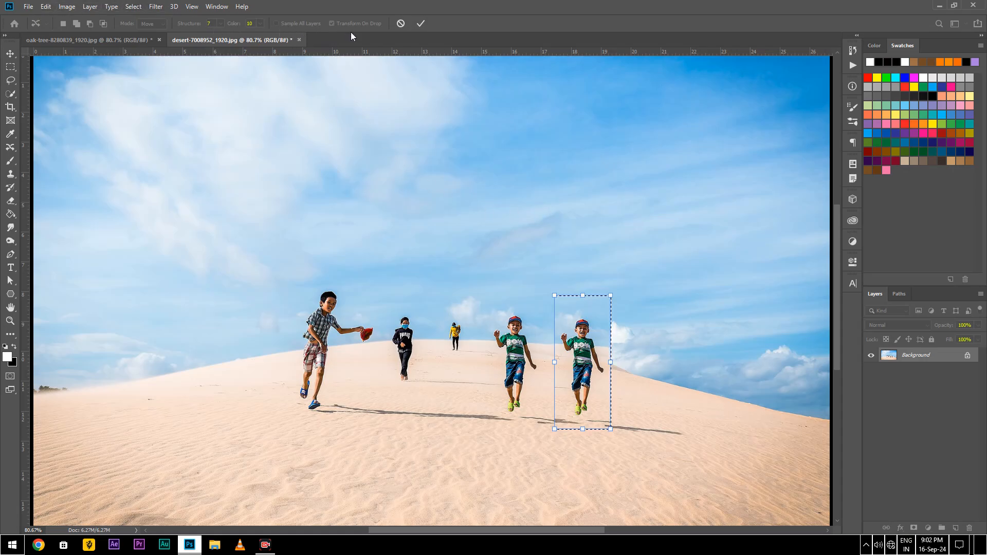
pyautogui.click(401, 25)
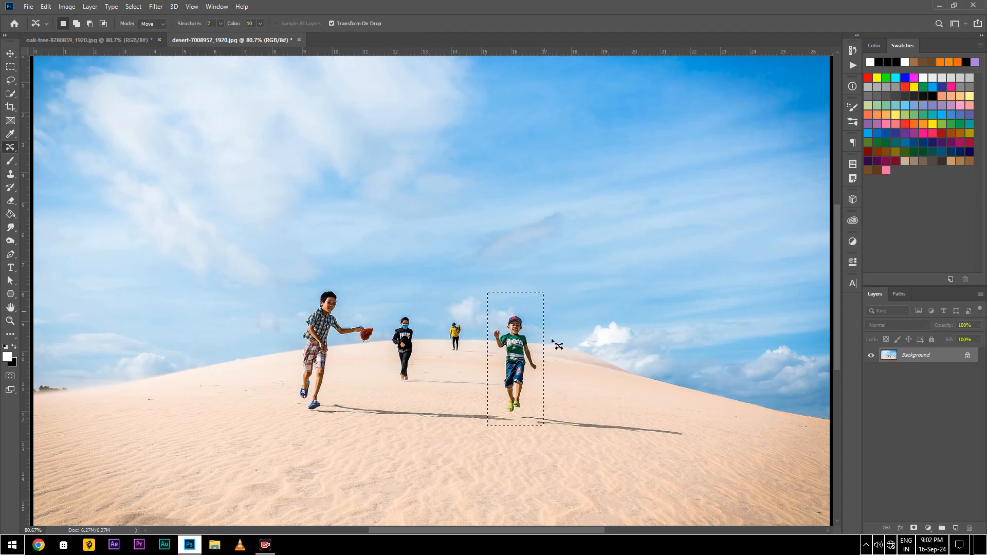
# - Apply a content-aware move of the marquee-selected boy a short way right on the dune twice, undoing each result
pyautogui.moveTo(514, 363); pyautogui.dragTo(581, 366)
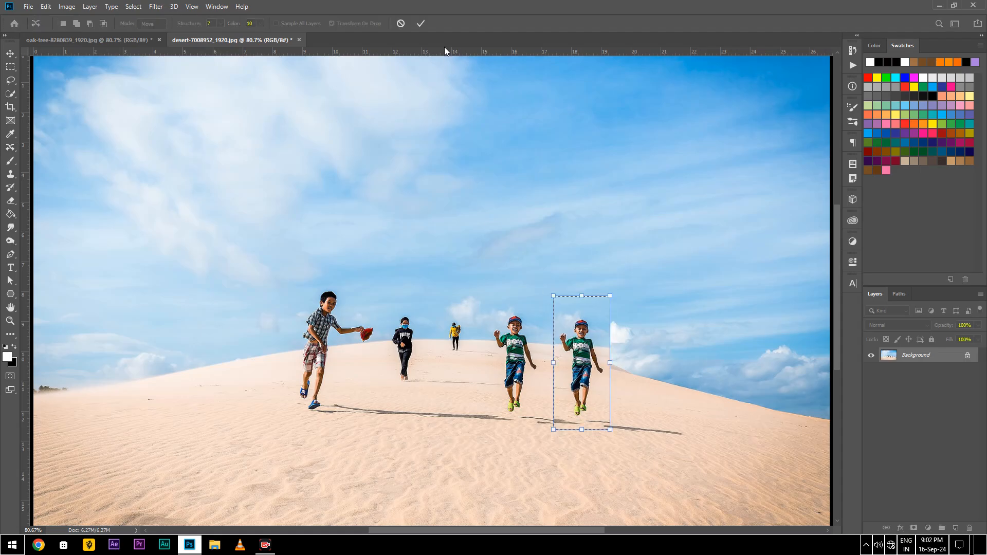
pyautogui.click(422, 24)
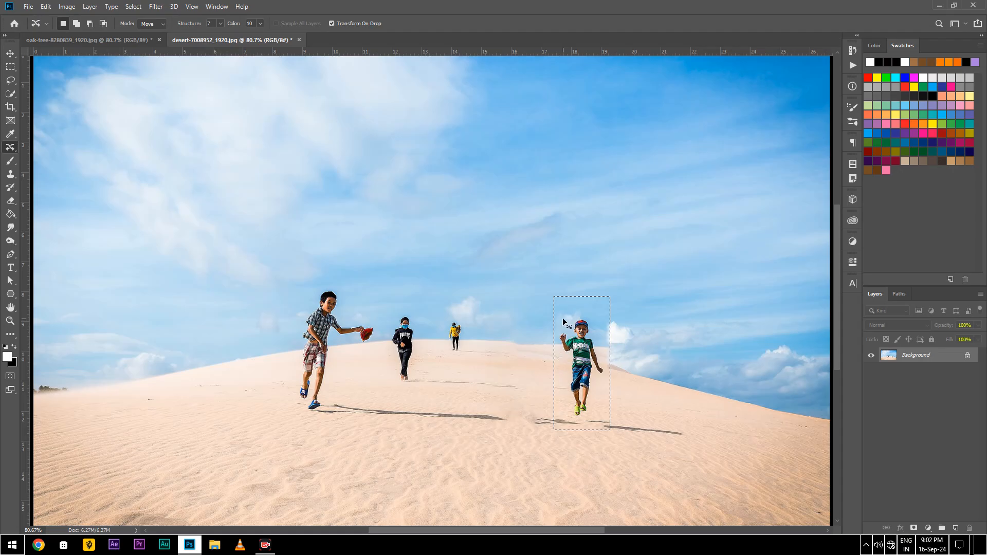
pyautogui.hotkey('ctrl', 'z')
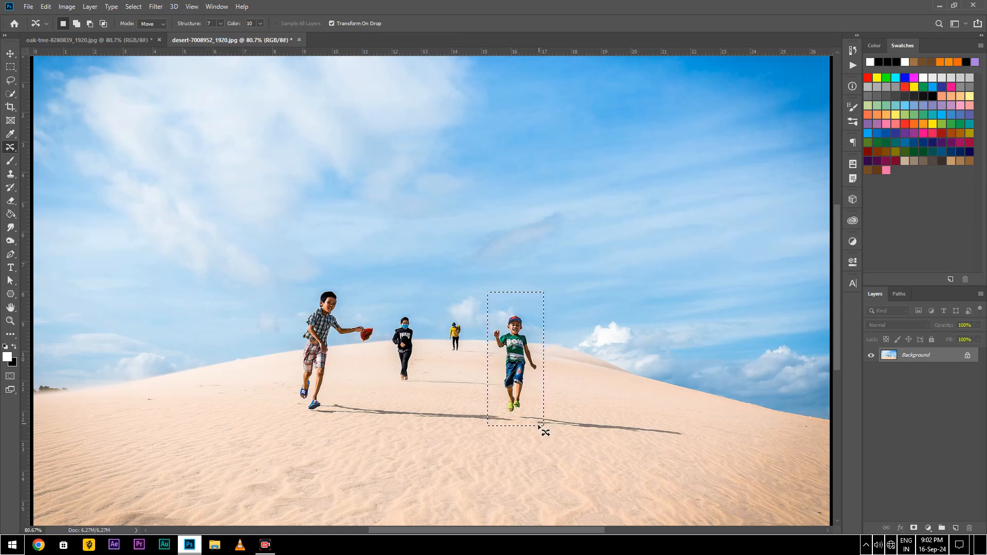
pyautogui.moveTo(530, 381); pyautogui.dragTo(588, 378)
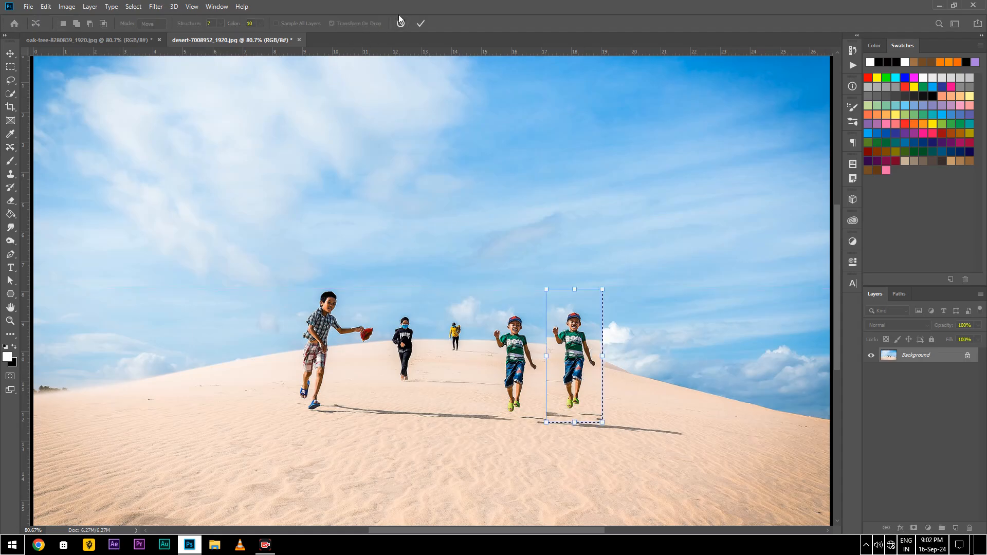
pyautogui.click(420, 24)
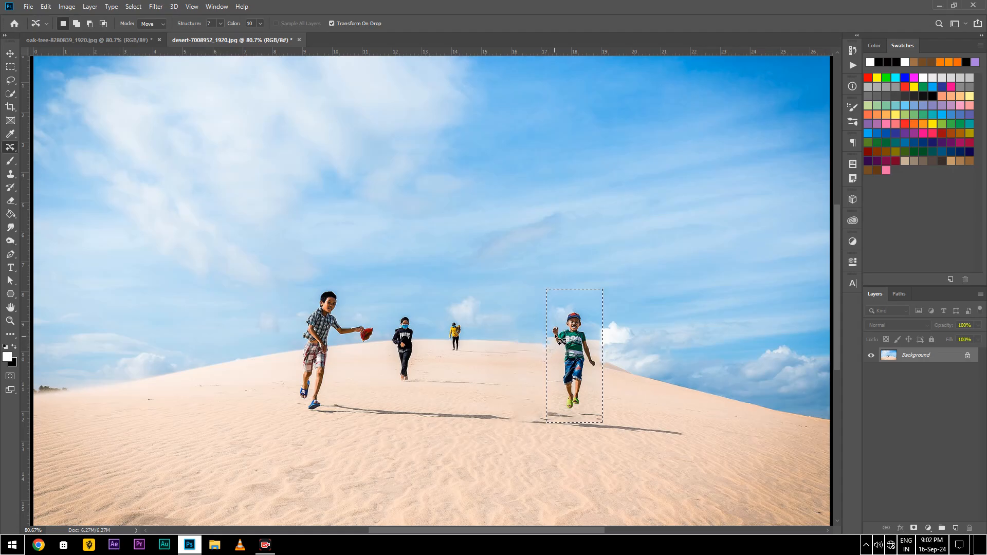
pyautogui.hotkey('ctrl', 'z')
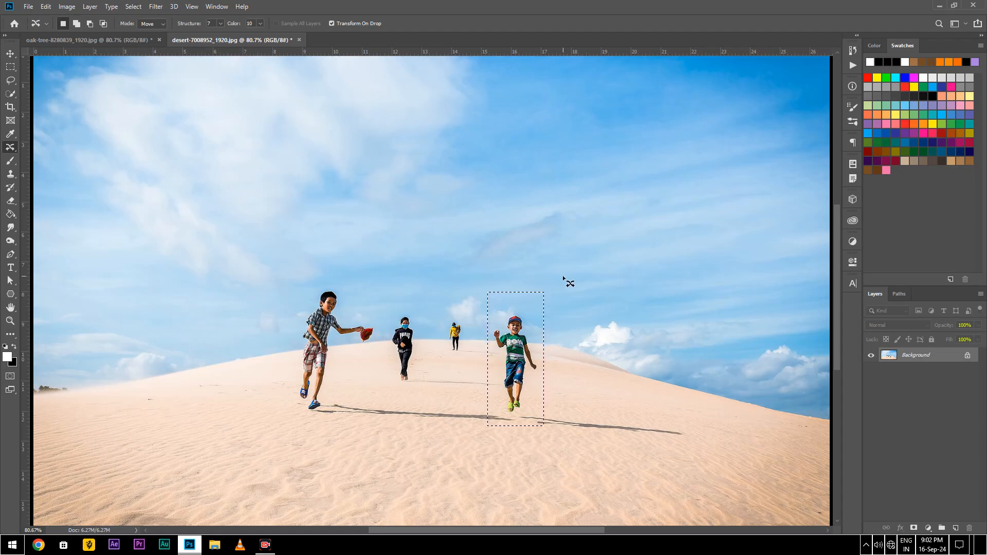
# - Turn off Transform On Drop, move the selected boy to the far right slope of the dune, and undo the move
pyautogui.click(331, 23)
pyautogui.moveTo(530, 378); pyautogui.dragTo(705, 431)
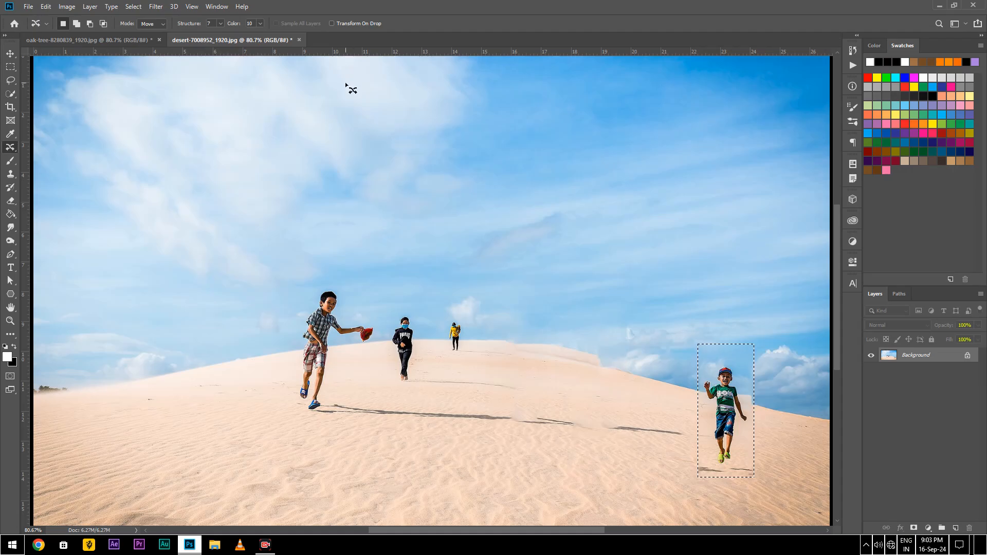
pyautogui.hotkey('ctrl', 'z')
pyautogui.hotkey('ctrl', 'z')
# - Move the selected boy left across the other figures on the dune, and undo all of these moves and the selection
pyautogui.moveTo(525, 356); pyautogui.dragTo(356, 361)
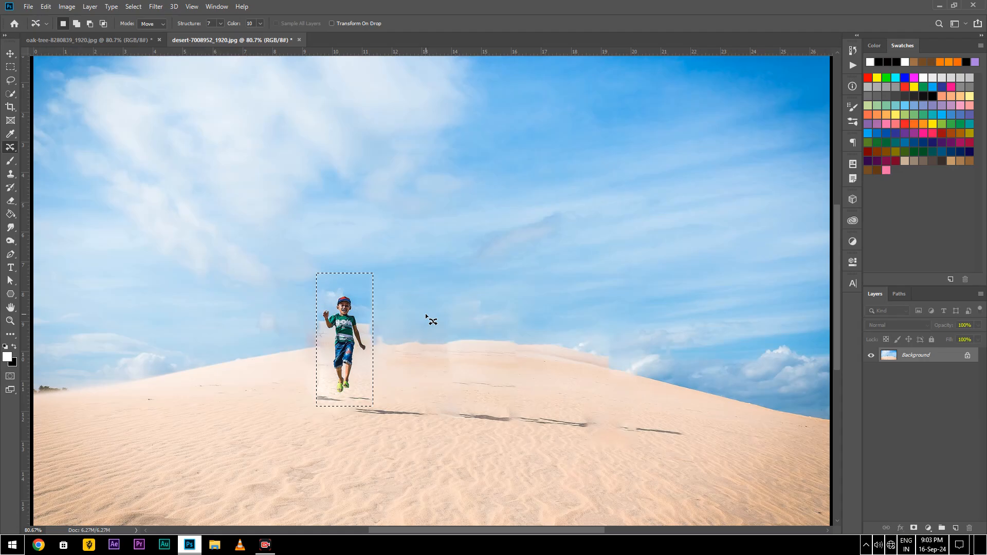
pyautogui.hotkey('ctrl', 'z')
pyautogui.hotkey('ctrl', 'z')
pyautogui.hotkey('ctrl', 'z')
pyautogui.hotkey('ctrl', 'z')
pyautogui.hotkey('ctrl', 'z')
pyautogui.hotkey('ctrl', 'z')
pyautogui.hotkey('ctrl', 'z')
pyautogui.hotkey('ctrl', 'z')
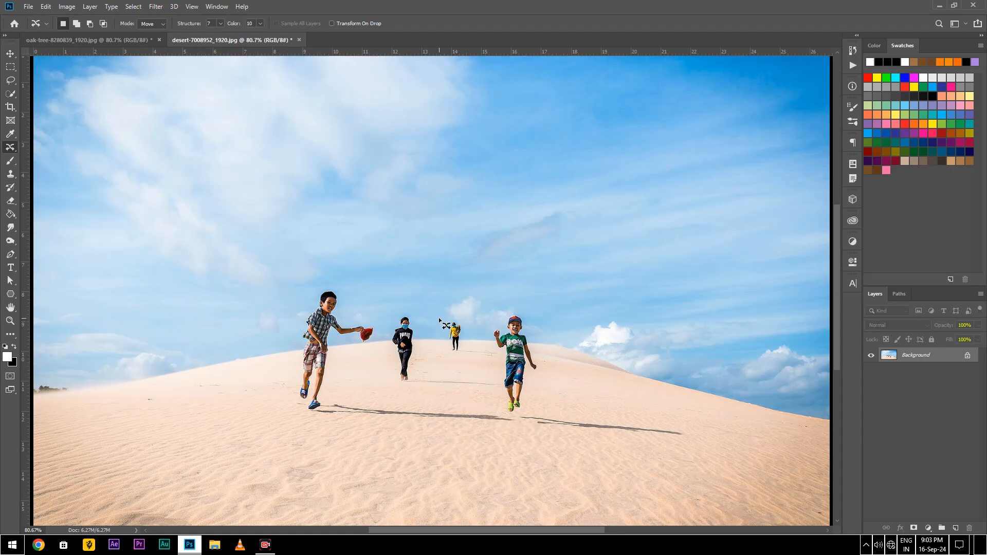
# - With Transform On Drop enabled, outline the boy in the black top, move him right of the green-shirted boy, and undo it
pyautogui.moveTo(381, 294)
pyautogui.mouseDown()
pyautogui.moveTo(393, 380)
pyautogui.moveTo(448, 349)
pyautogui.moveTo(418, 293)
pyautogui.moveTo(387, 293)
pyautogui.mouseUp()
pyautogui.moveTo(429, 379)
pyautogui.mouseDown()
pyautogui.moveTo(464, 368)
pyautogui.moveTo(630, 415)
pyautogui.mouseUp()
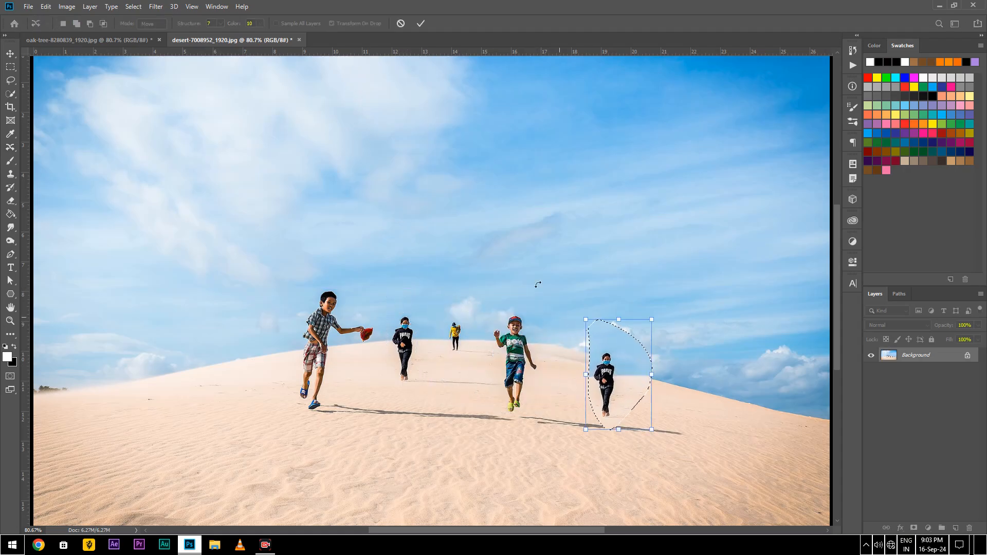
pyautogui.click(420, 24)
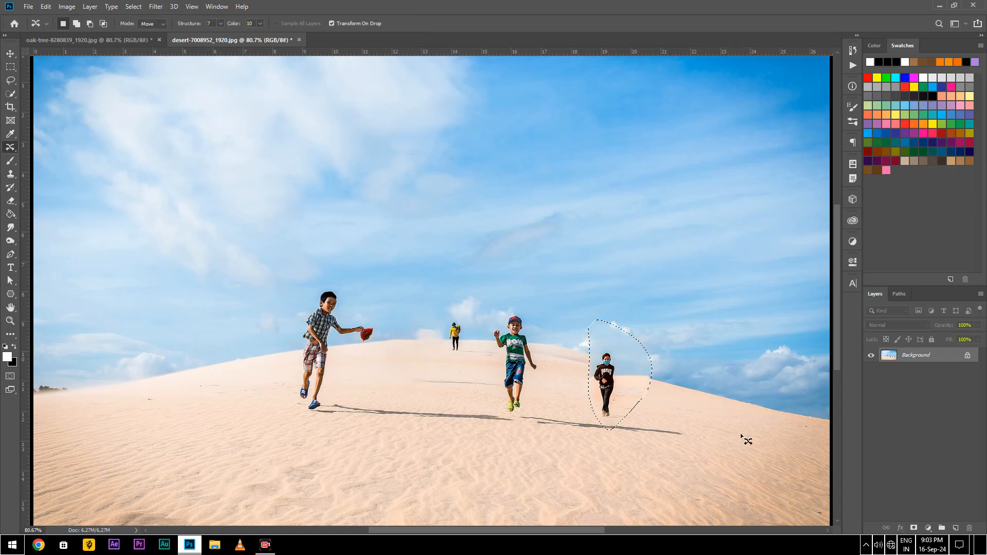
pyautogui.hotkey('ctrl', 'z')
pyautogui.hotkey('ctrl', 'z')
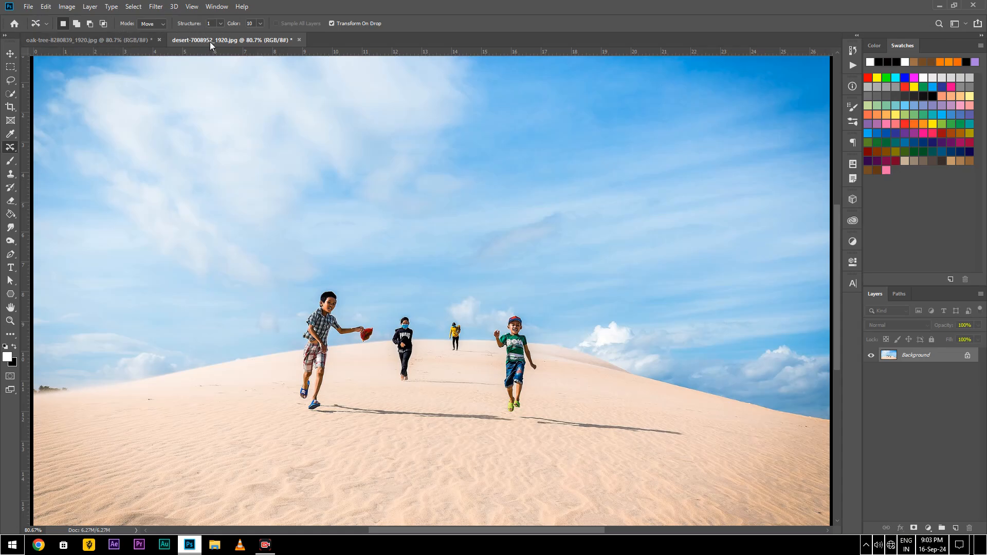
# - Set Structure to 1 and Color to 0, and closely outline the boy in the green shirt with the Content-Aware Move tool
pyautogui.moveTo(236, 28); pyautogui.dragTo(221, 29)
pyautogui.scroll(6, 520, 370)
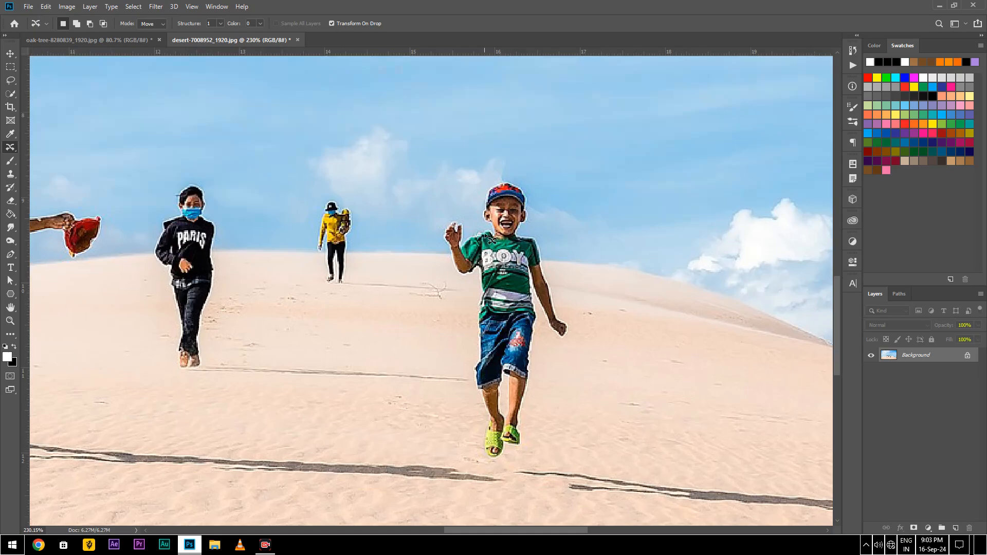
pyautogui.moveTo(475, 217)
pyautogui.mouseDown()
pyautogui.moveTo(482, 181)
pyautogui.moveTo(503, 167)
pyautogui.mouseUp()
pyautogui.moveTo(561, 342)
pyautogui.mouseDown()
pyautogui.moveTo(543, 330)
pyautogui.moveTo(525, 451)
pyautogui.moveTo(491, 470)
pyautogui.moveTo(463, 354)
pyautogui.mouseUp()
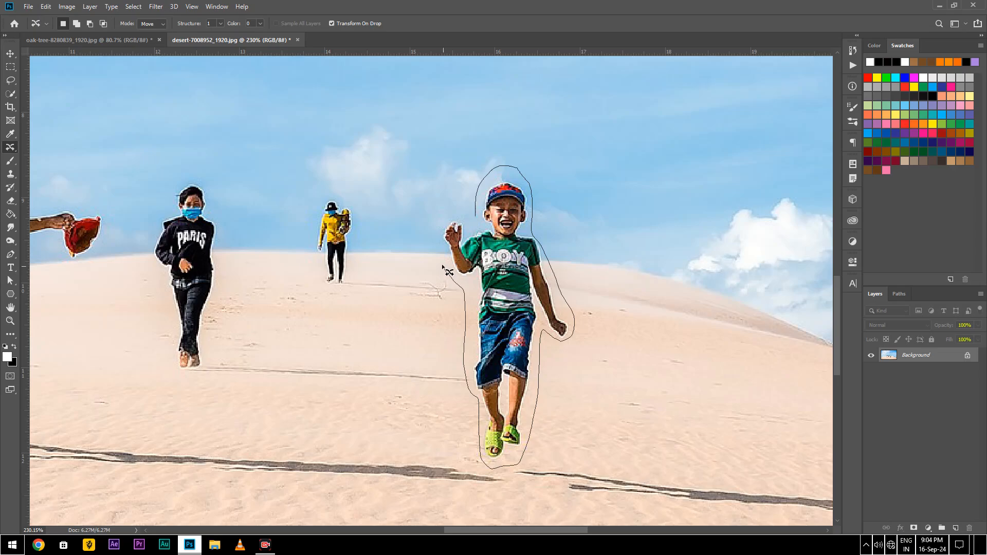
pyautogui.moveTo(472, 216); pyautogui.dragTo(468, 213)
pyautogui.scroll(-3, 465, 208)
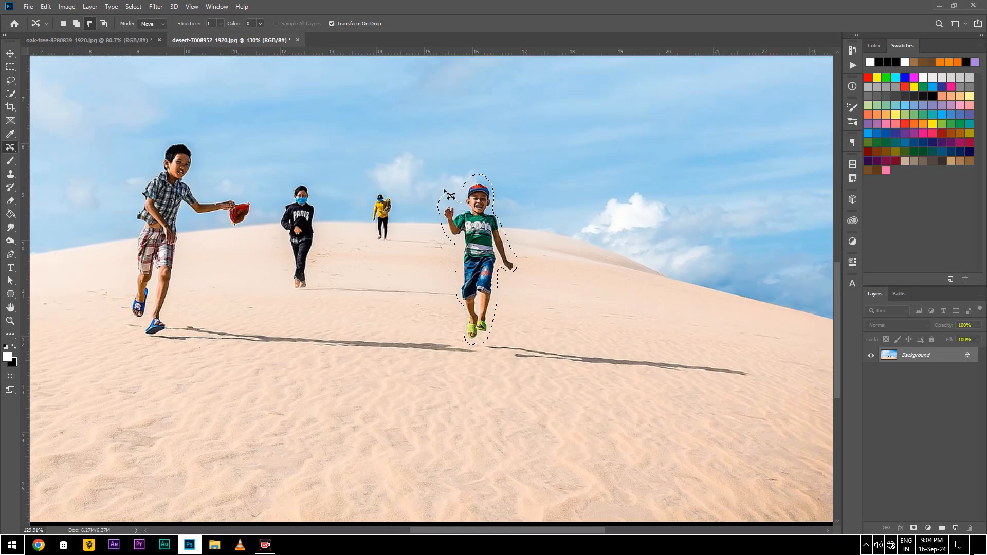
# - Move the outlined boy in the green shirt a short way right along the dune, commit the move, and deselect
pyautogui.scroll(2, 453, 203)
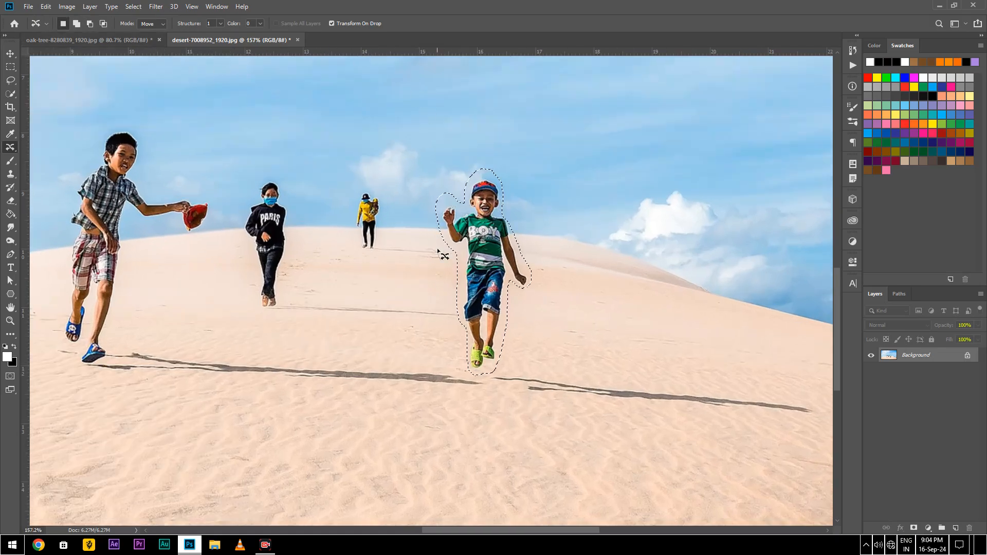
pyautogui.moveTo(482, 269); pyautogui.dragTo(574, 280)
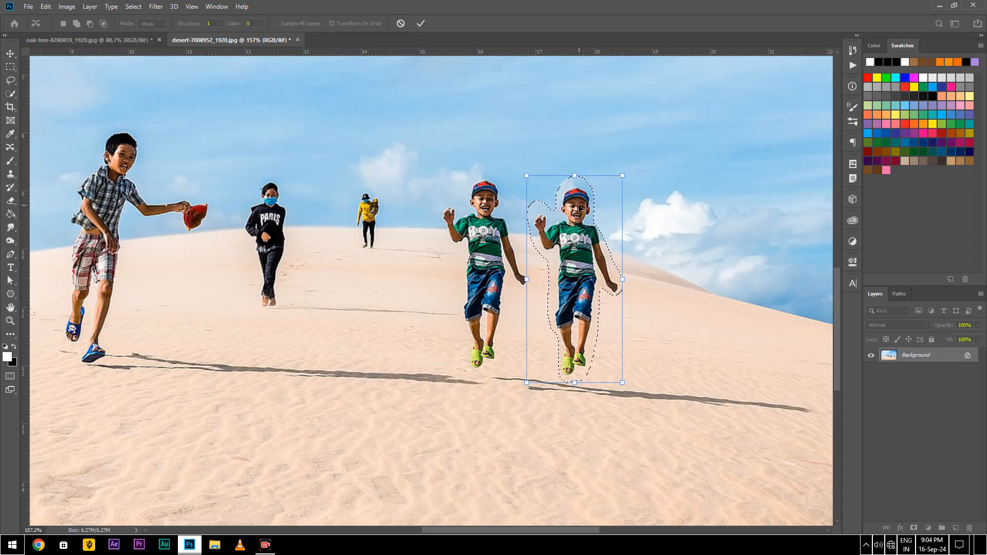
pyautogui.click(423, 25)
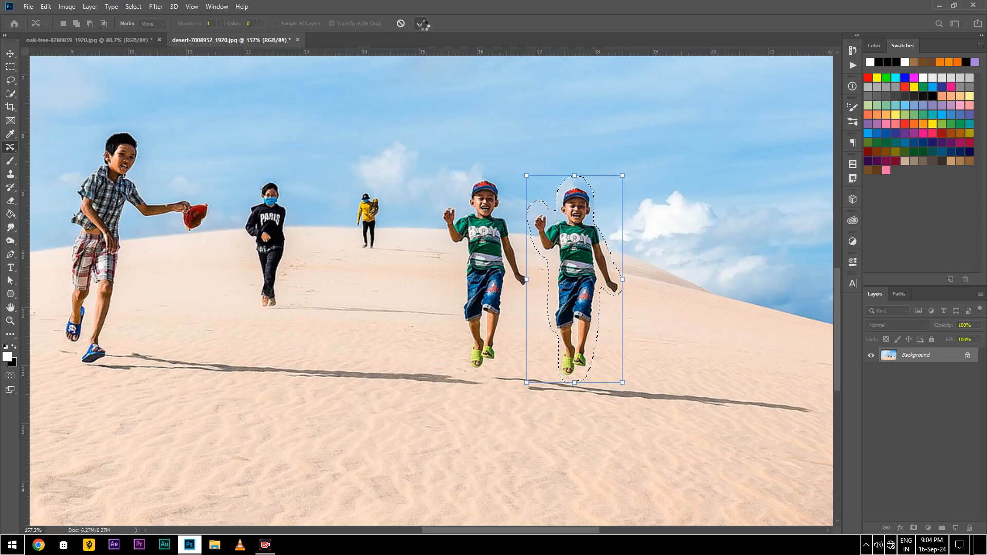
pyautogui.click(631, 211)
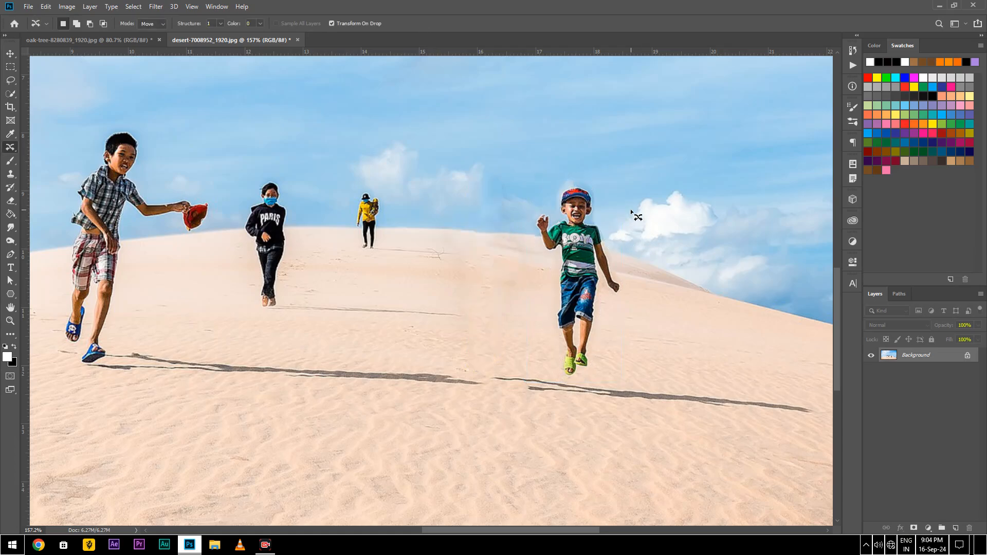
# - Outline the distant figure in yellow with the Content-Aware Move tool and place it between the plaid-shirted boy and the boy in black
pyautogui.scroll(-3, 568, 251)
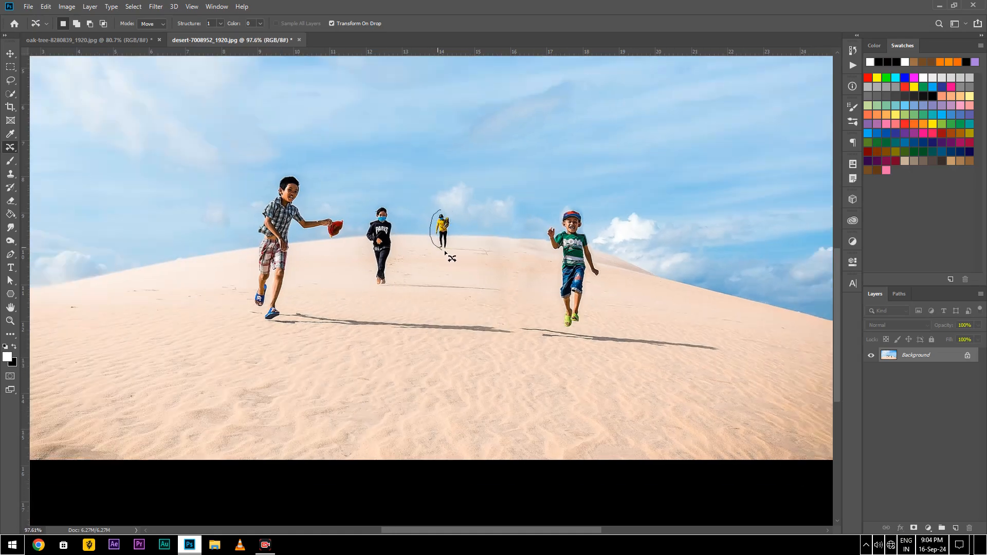
pyautogui.moveTo(446, 225)
pyautogui.mouseDown()
pyautogui.moveTo(654, 281)
pyautogui.moveTo(749, 287)
pyautogui.moveTo(754, 296)
pyautogui.moveTo(152, 269)
pyautogui.moveTo(352, 239)
pyautogui.moveTo(341, 227)
pyautogui.mouseUp()
pyautogui.click(420, 23)
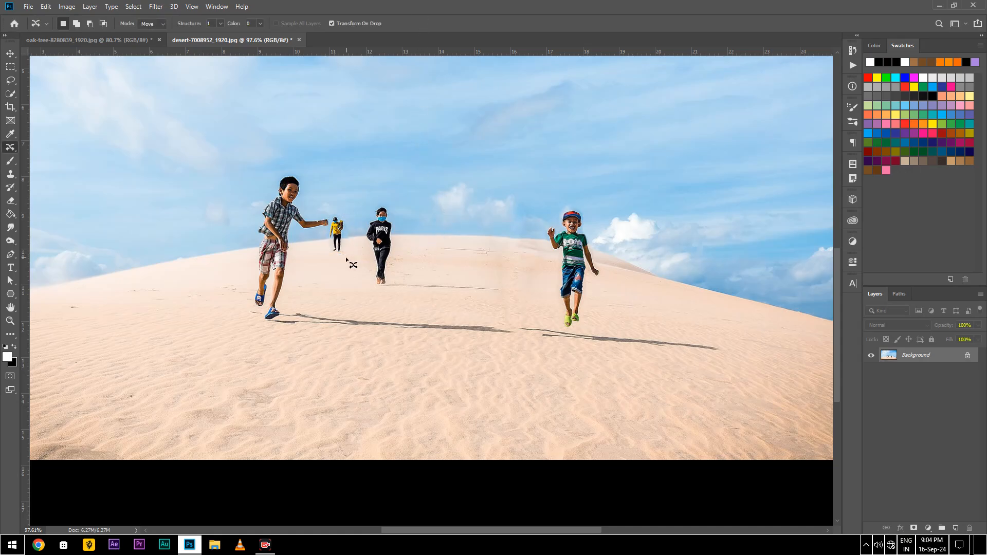
# - Outline the boy in the black top, move him to the dune slope left of the plaid-shirted boy, and deselect
pyautogui.moveTo(373, 206)
pyautogui.mouseDown()
pyautogui.moveTo(361, 289)
pyautogui.moveTo(391, 295)
pyautogui.moveTo(411, 254)
pyautogui.moveTo(400, 216)
pyautogui.moveTo(373, 204)
pyautogui.mouseUp()
pyautogui.moveTo(376, 244)
pyautogui.mouseDown()
pyautogui.moveTo(215, 251)
pyautogui.moveTo(174, 273)
pyautogui.mouseUp()
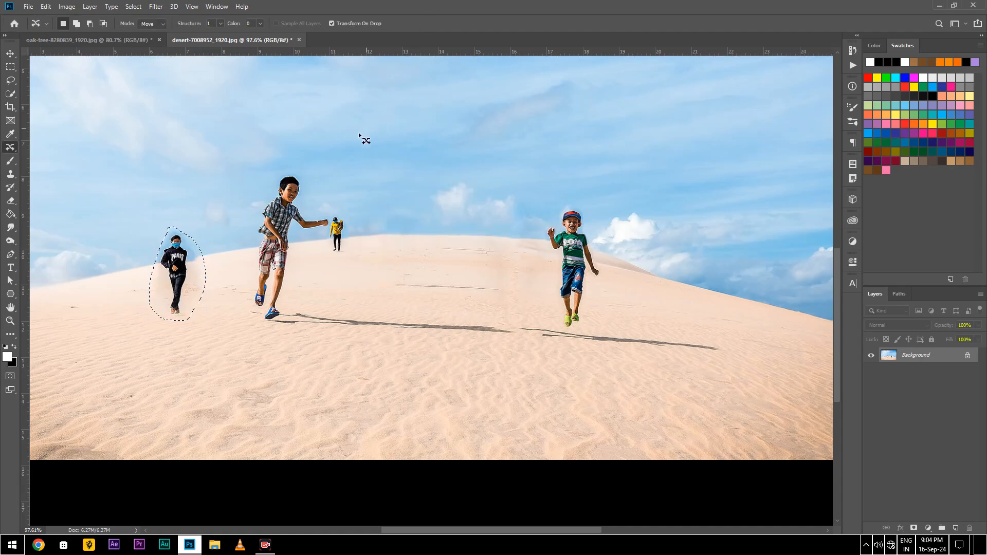
pyautogui.hotkey('ctrl', 'd')
# - Try to move the boy in the black top farther down the left slope onto the sand
pyautogui.scroll(3, 182, 273)
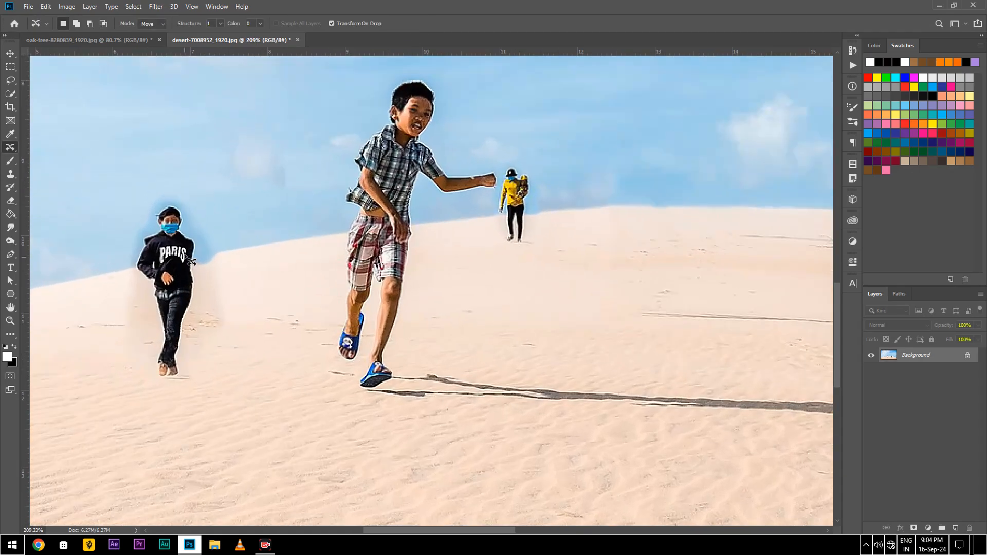
pyautogui.scroll(1, 186, 263)
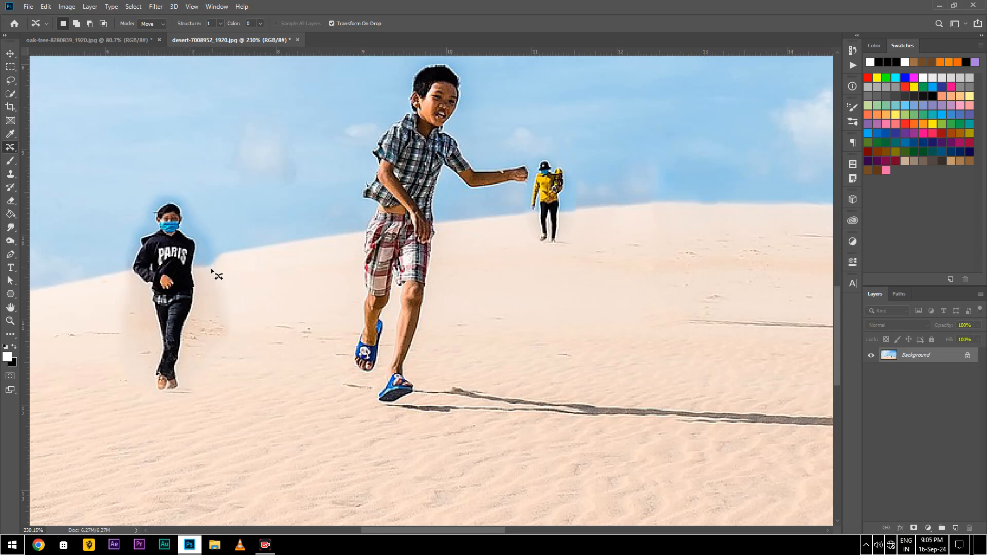
pyautogui.scroll(-1, 226, 254)
pyautogui.moveTo(221, 232)
pyautogui.mouseDown()
pyautogui.moveTo(209, 238)
pyautogui.moveTo(260, 308)
pyautogui.moveTo(270, 351)
pyautogui.mouseUp()
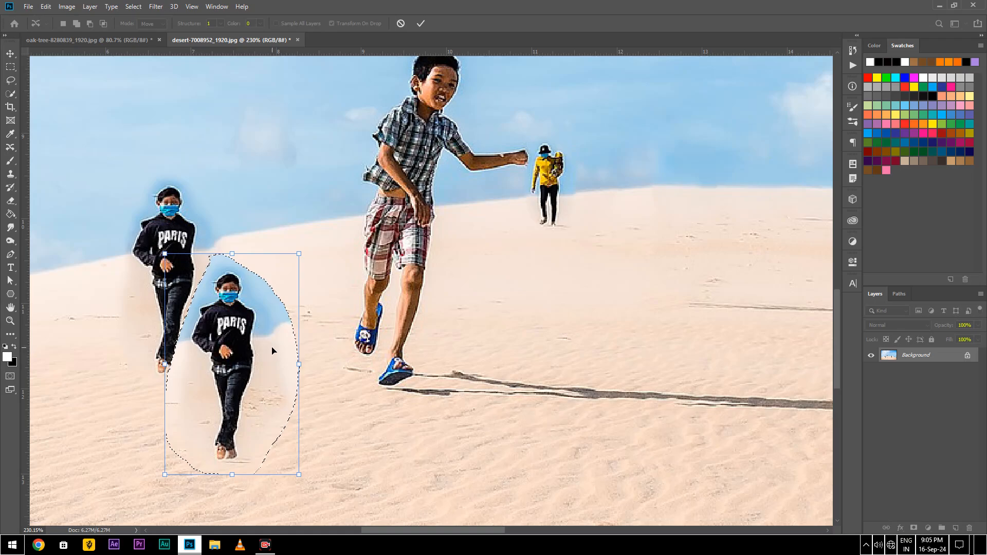
pyautogui.click(421, 23)
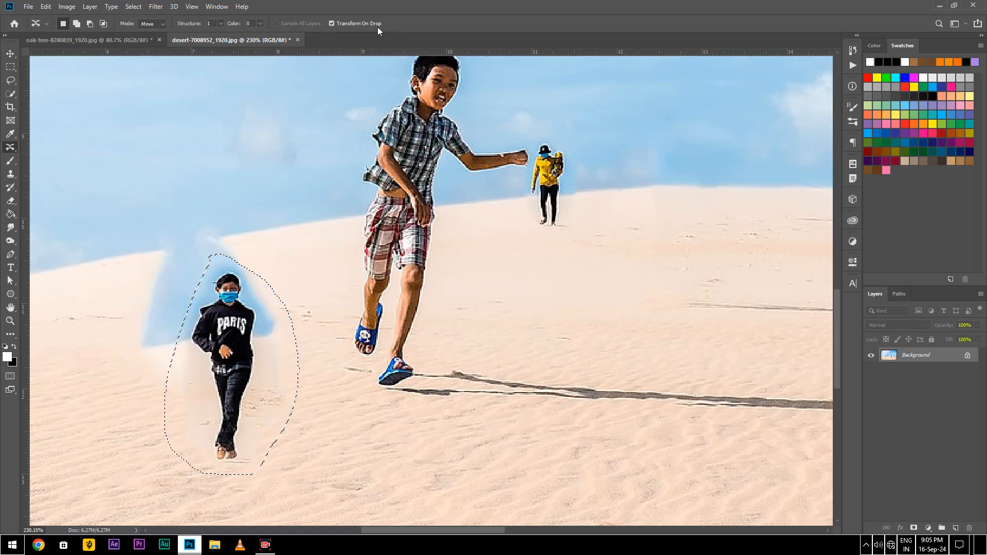
# - Turn off Transform On Drop, set Structure to 7, and try moving the boy in the black top to the left slope twice, undoing each move
pyautogui.click(344, 24)
pyautogui.moveTo(210, 325)
pyautogui.mouseDown()
pyautogui.moveTo(150, 236)
pyautogui.moveTo(633, 174)
pyautogui.moveTo(308, 303)
pyautogui.moveTo(128, 313)
pyautogui.moveTo(174, 275)
pyautogui.moveTo(136, 332)
pyautogui.moveTo(614, 255)
pyautogui.moveTo(589, 272)
pyautogui.moveTo(175, 289)
pyautogui.mouseUp()
pyautogui.moveTo(191, 305); pyautogui.dragTo(191, 305)
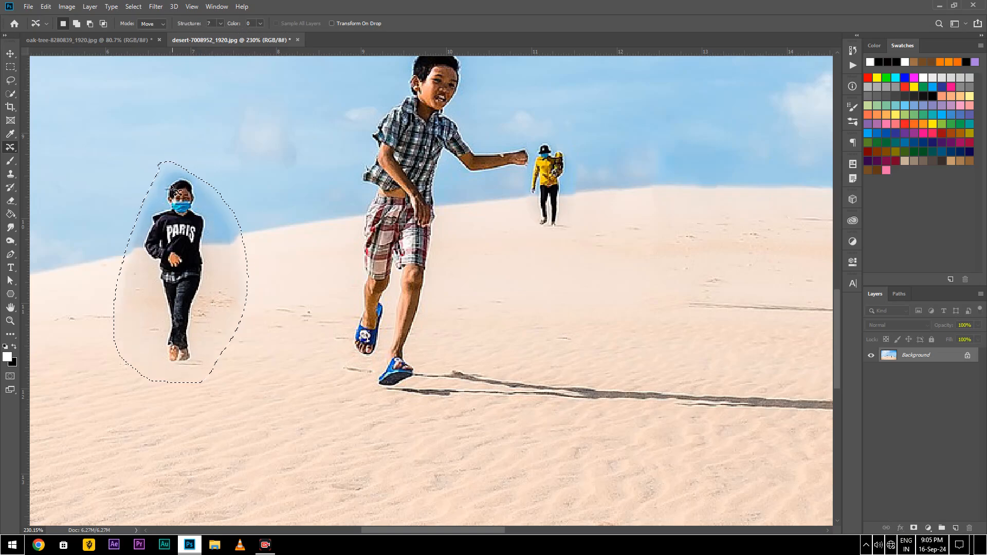
pyautogui.hotkey('ctrl', 'z')
pyautogui.moveTo(644, 226); pyautogui.dragTo(160, 314)
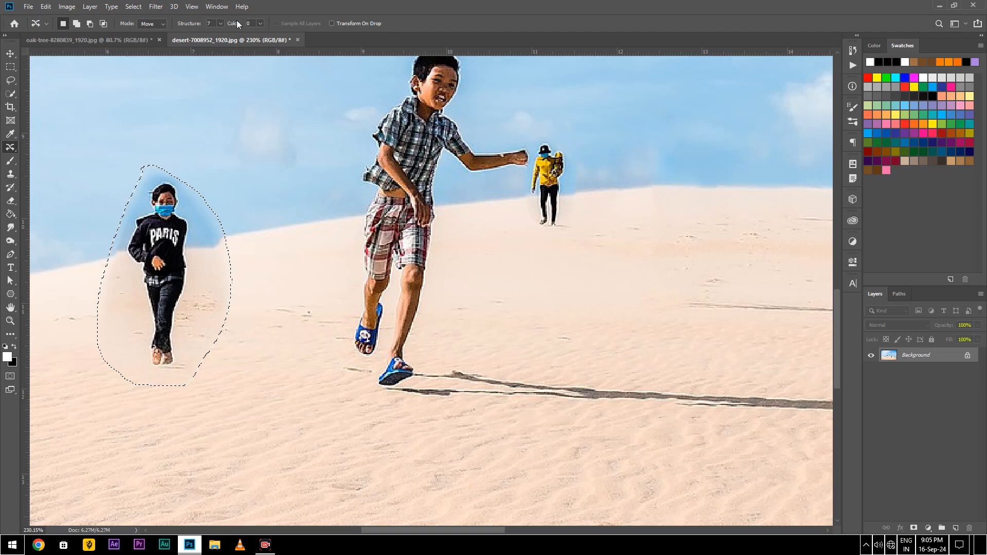
pyautogui.hotkey('ctrl', 'z')
# - Set Color to 10, move the boy in the black top to the dune's left slope, and deselect
pyautogui.moveTo(233, 23); pyautogui.dragTo(241, 24)
pyautogui.moveTo(663, 204); pyautogui.dragTo(174, 271)
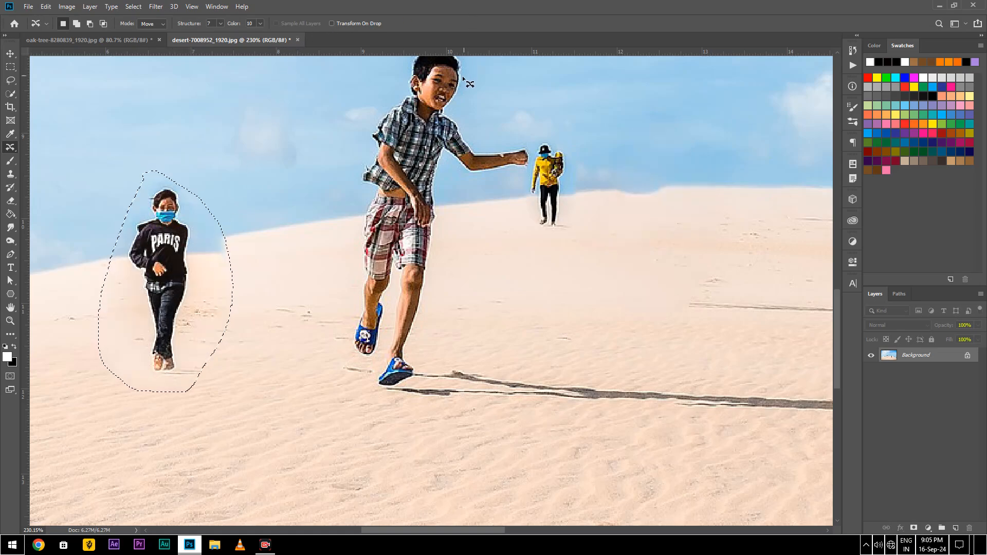
pyautogui.click(459, 97)
pyautogui.moveTo(214, 242)
pyautogui.mouseDown()
pyautogui.moveTo(222, 260)
pyautogui.moveTo(253, 245)
pyautogui.moveTo(219, 244)
pyautogui.mouseUp()
pyautogui.scroll(-3, 413, 232)
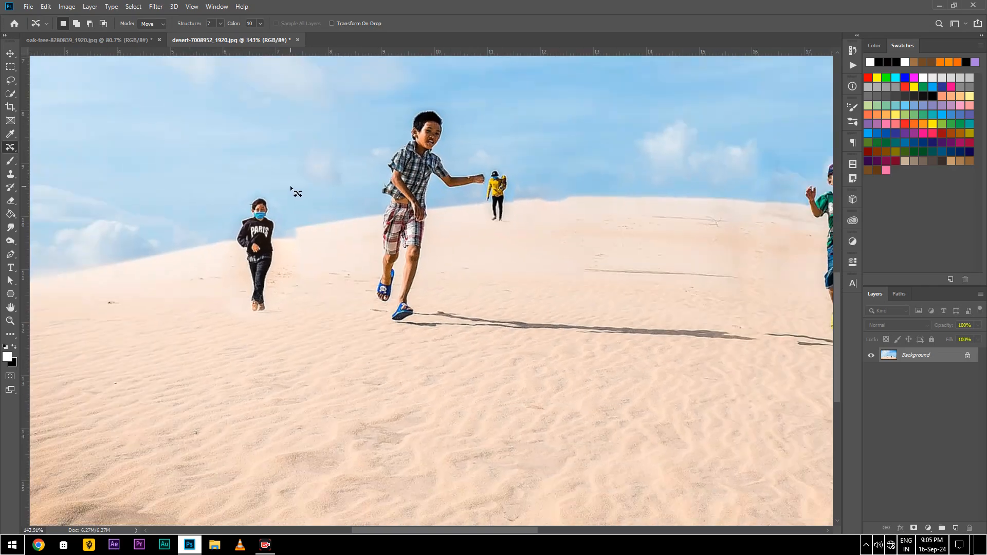
pyautogui.scroll(-1, 291, 188)
pyautogui.scroll(-2, 257, 180)
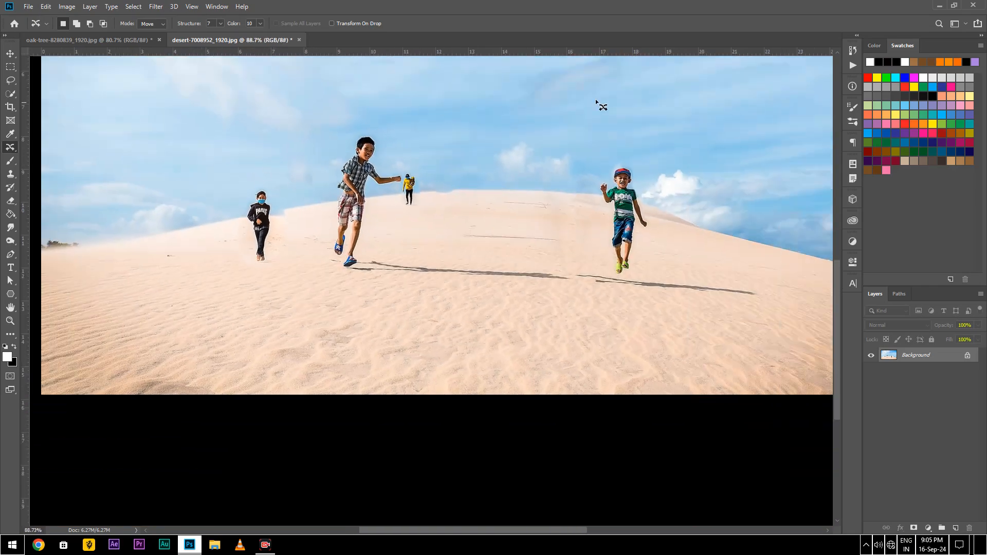
pyautogui.scroll(-1, 394, 143)
pyautogui.scroll(1, 422, 261)
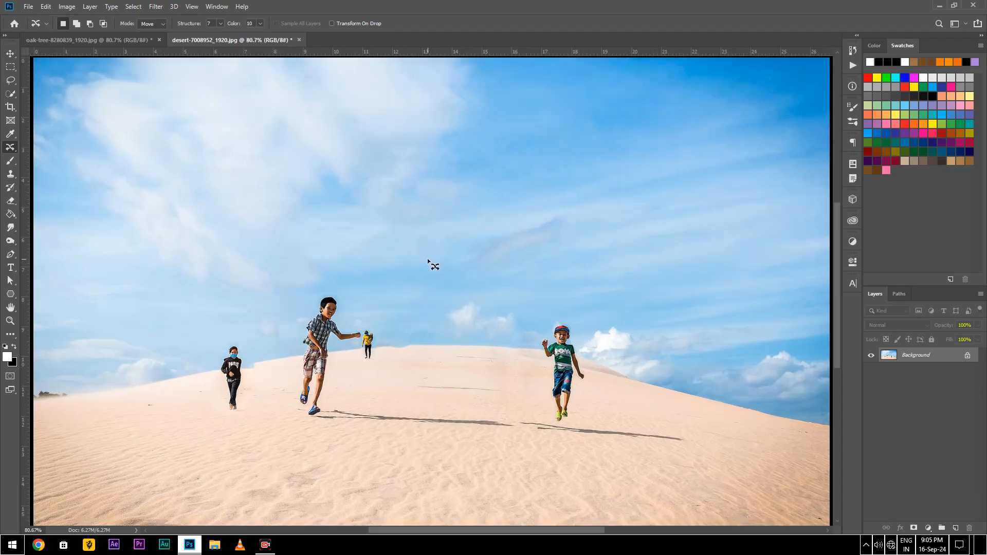
# - Switch to the oak tree image, set Mode to Extend, and loosely outline the tree's crown and upper trunk with surrounding sky
pyautogui.click(126, 39)
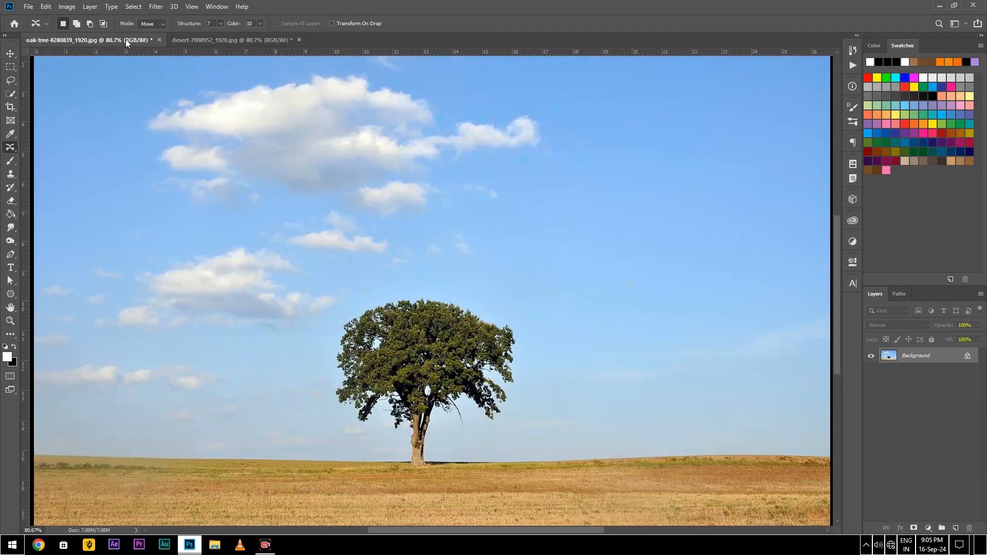
pyautogui.click(161, 24)
pyautogui.click(160, 37)
pyautogui.scroll(4, 427, 451)
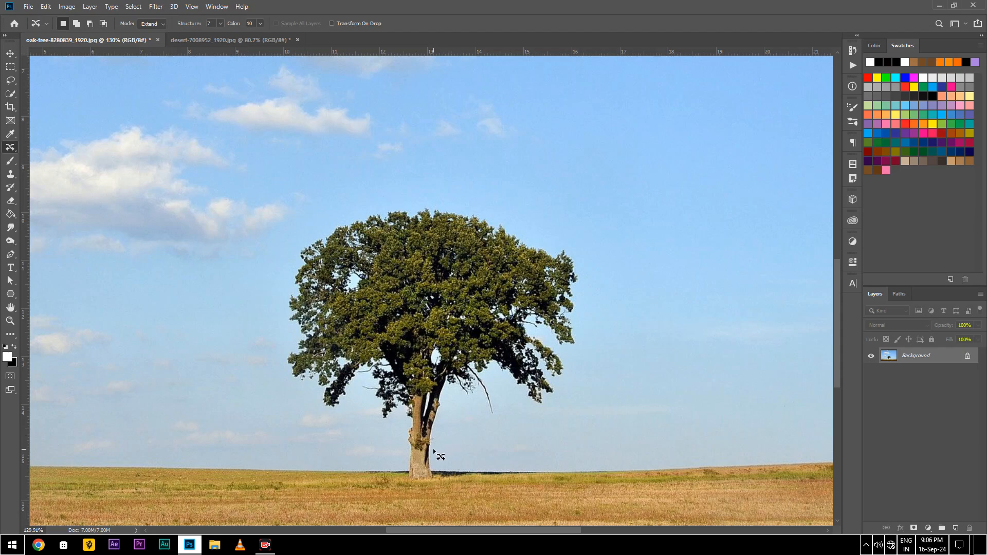
pyautogui.moveTo(429, 461)
pyautogui.mouseDown()
pyautogui.moveTo(537, 453)
pyautogui.moveTo(655, 423)
pyautogui.moveTo(664, 302)
pyautogui.moveTo(526, 221)
pyautogui.moveTo(368, 194)
pyautogui.moveTo(306, 229)
pyautogui.moveTo(284, 273)
pyautogui.moveTo(267, 347)
pyautogui.moveTo(293, 417)
pyautogui.moveTo(363, 437)
pyautogui.moveTo(401, 461)
pyautogui.mouseUp()
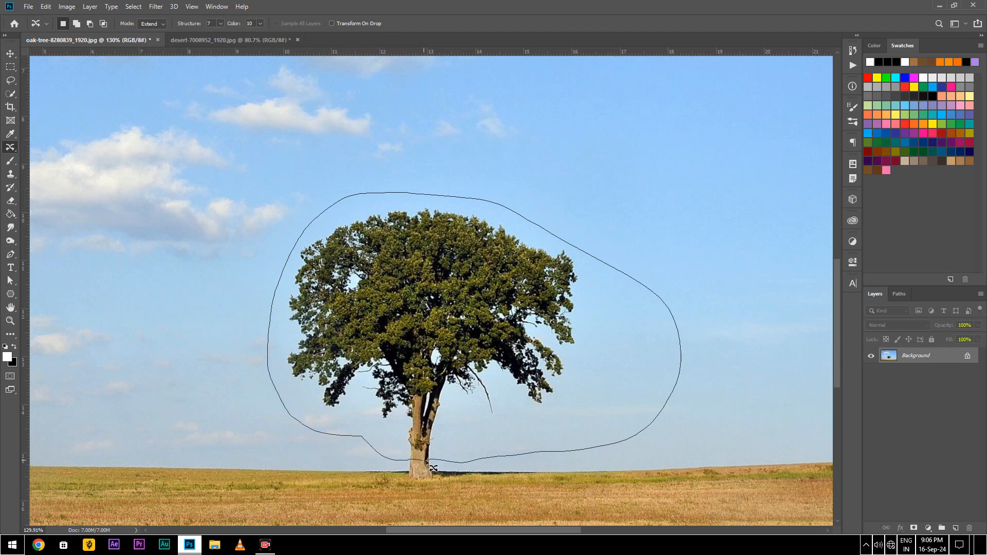
pyautogui.moveTo(437, 461); pyautogui.dragTo(440, 463)
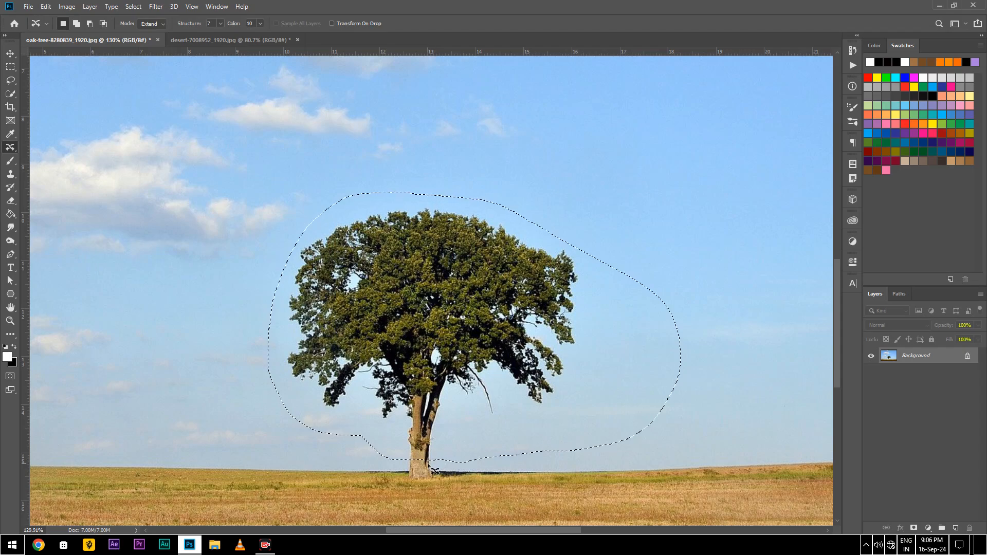
pyautogui.scroll(-1, 401, 382)
pyautogui.scroll(-2, 401, 382)
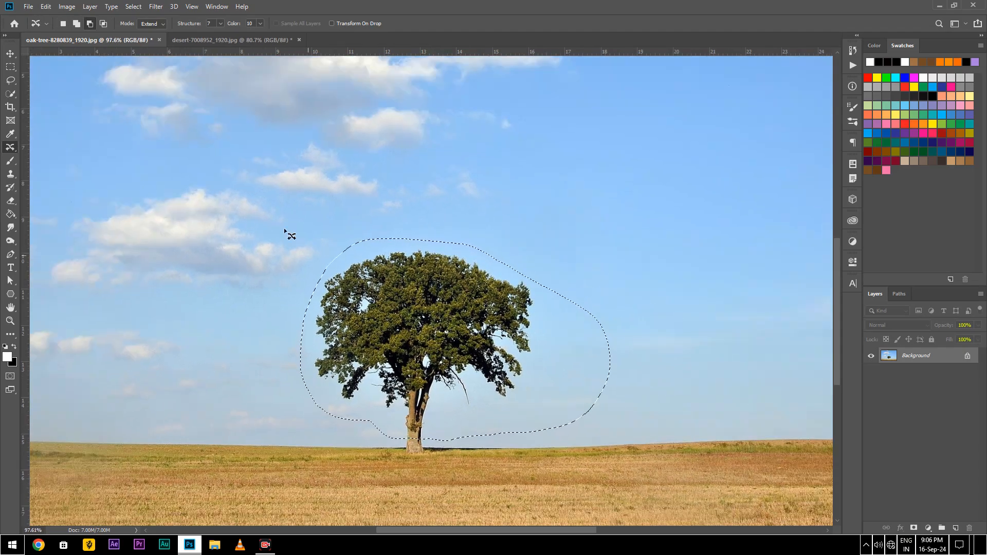
# - Set Mode to Move, shift the outlined tree to the right side of the field, and deselect
pyautogui.click(152, 23)
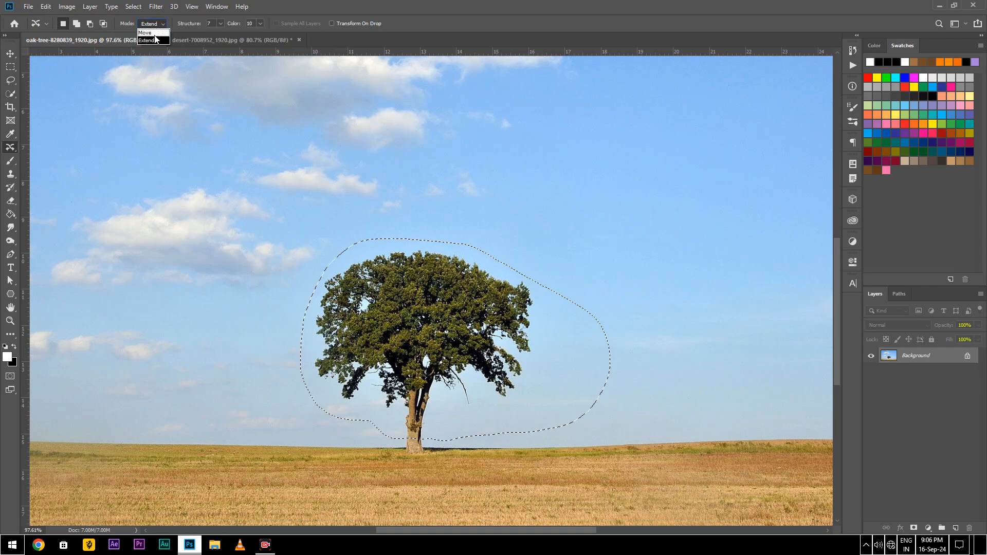
pyautogui.click(149, 34)
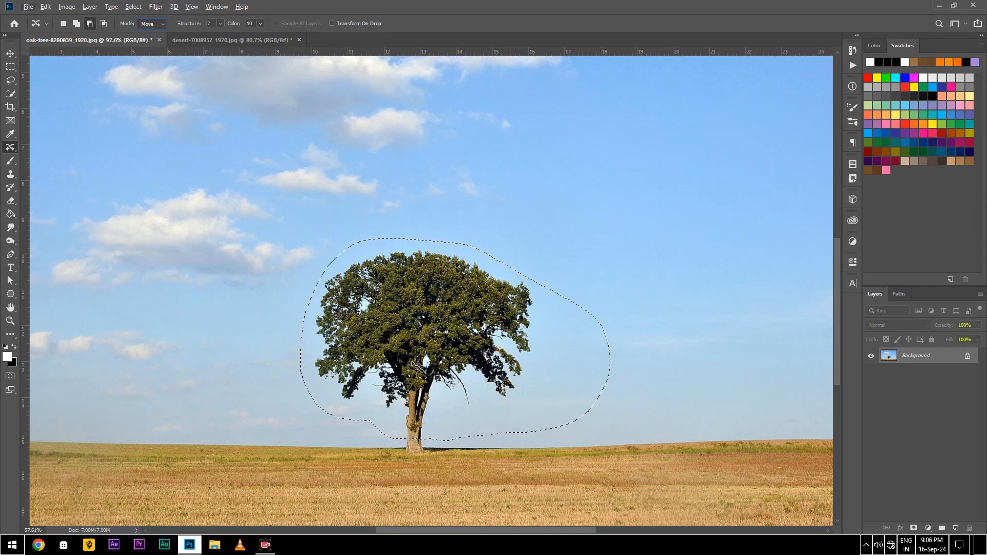
pyautogui.moveTo(432, 348); pyautogui.dragTo(689, 357)
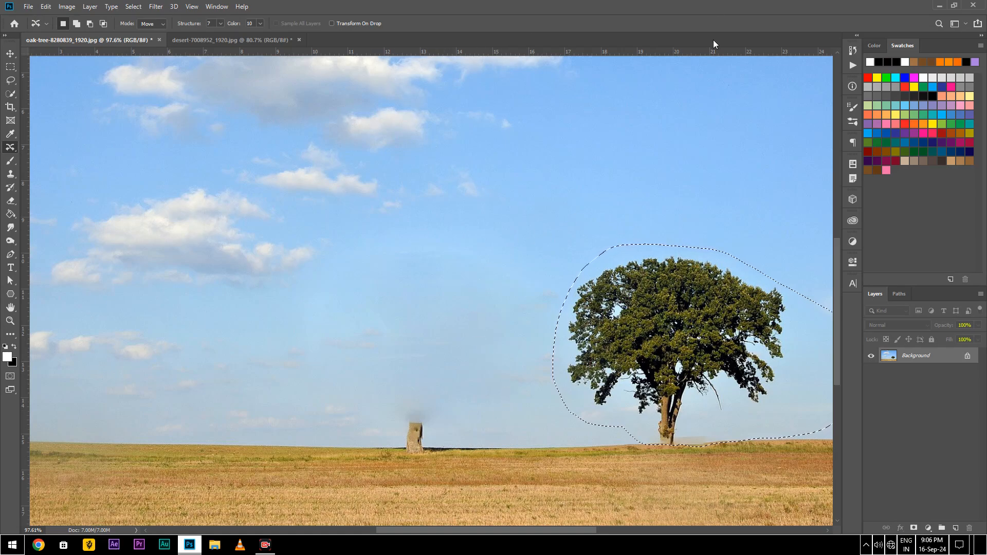
pyautogui.click(714, 60)
# - Outline the leftover trunk base, move it beneath the relocated tree, and undo back to the tree's original position and selection
pyautogui.moveTo(401, 440)
pyautogui.mouseDown()
pyautogui.moveTo(442, 462)
pyautogui.moveTo(454, 432)
pyautogui.moveTo(423, 421)
pyautogui.moveTo(399, 432)
pyautogui.moveTo(404, 421)
pyautogui.moveTo(399, 448)
pyautogui.moveTo(425, 465)
pyautogui.moveTo(446, 430)
pyautogui.moveTo(419, 409)
pyautogui.moveTo(530, 438)
pyautogui.moveTo(675, 444)
pyautogui.mouseUp()
pyautogui.hotkey('ctrl', 'd')
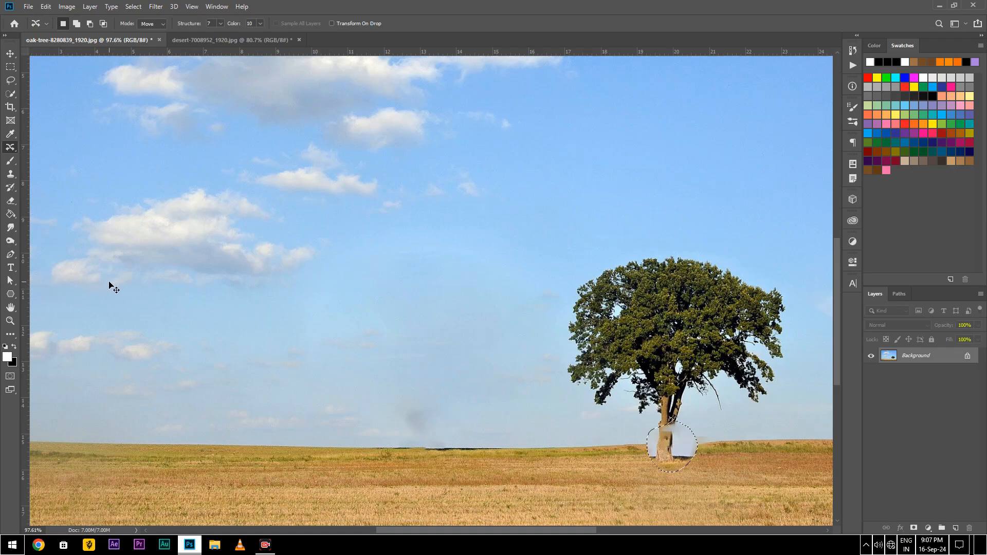
pyautogui.hotkey('ctrl', 'z')
pyautogui.hotkey('ctrl', 'd')
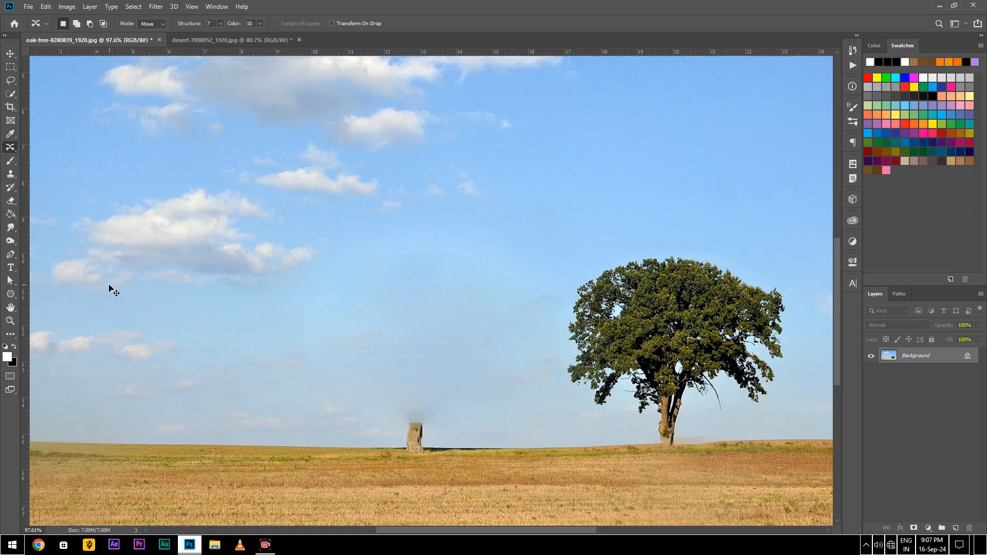
pyautogui.hotkey('ctrl', 'z')
pyautogui.hotkey('ctrl', 'z')
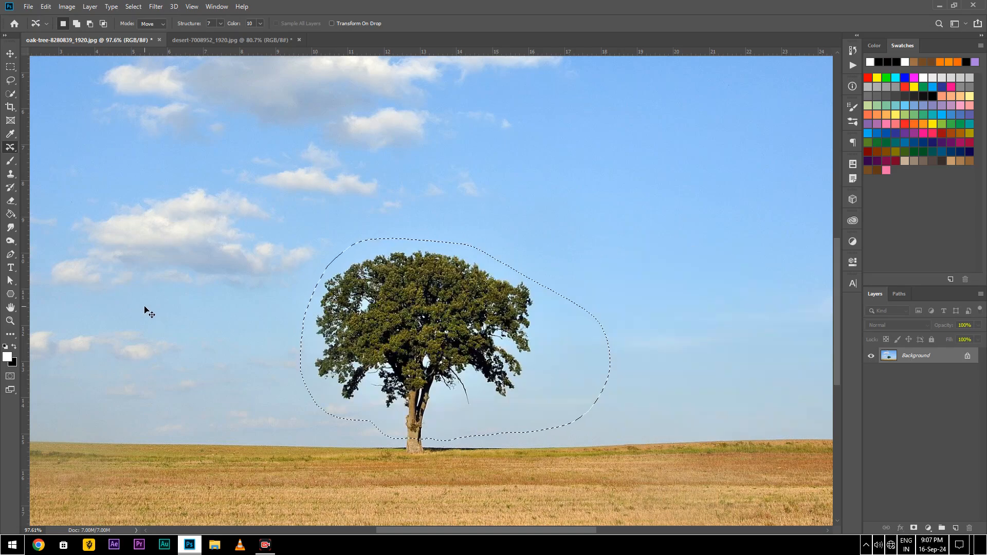
# - Set Mode to Extend and stretch the outlined tree slightly upward
pyautogui.click(153, 24)
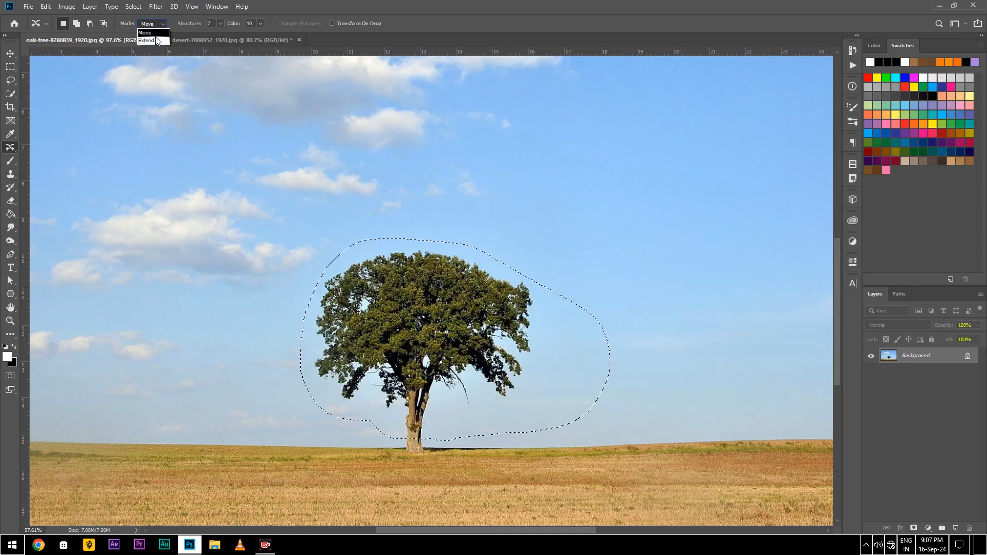
pyautogui.click(156, 40)
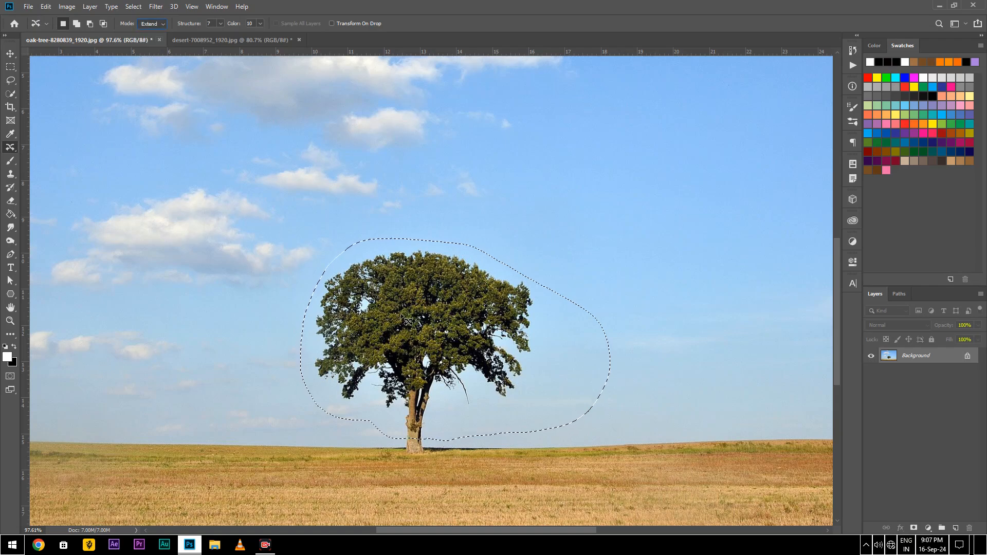
pyautogui.moveTo(406, 318); pyautogui.dragTo(402, 313)
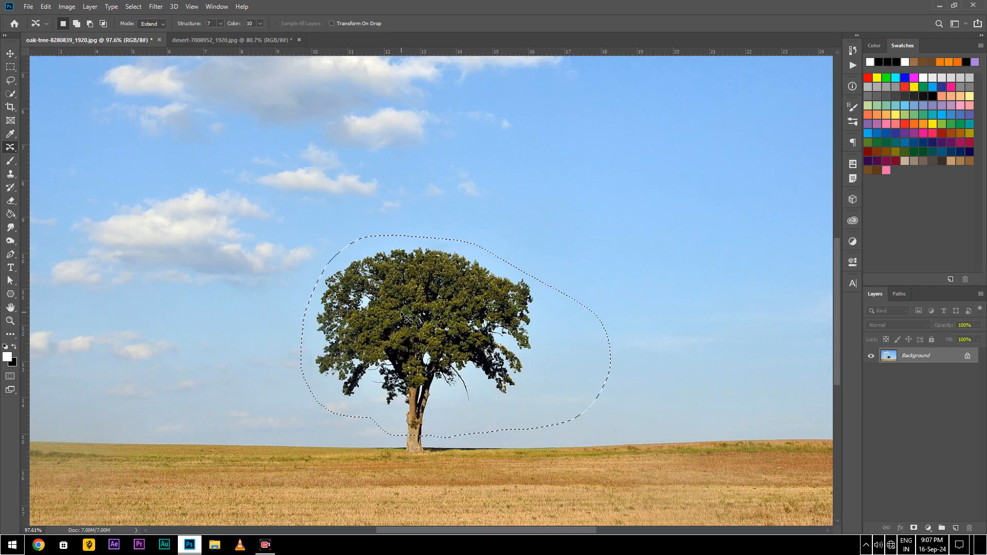
# - Enable Transform On Drop and extend the outlined tree slightly upward twice, applying each transform at unchanged scale
pyautogui.click(332, 23)
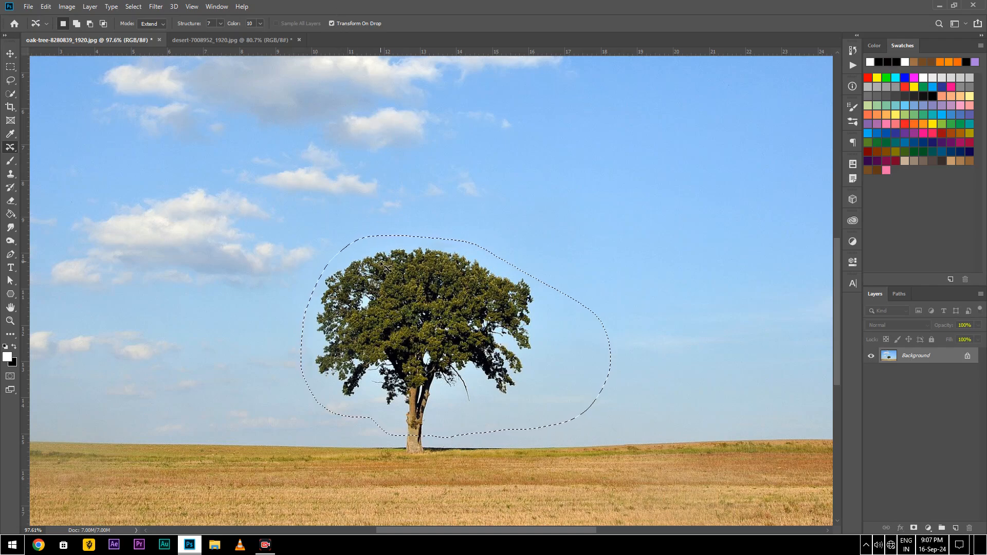
pyautogui.moveTo(393, 279); pyautogui.dragTo(393, 278)
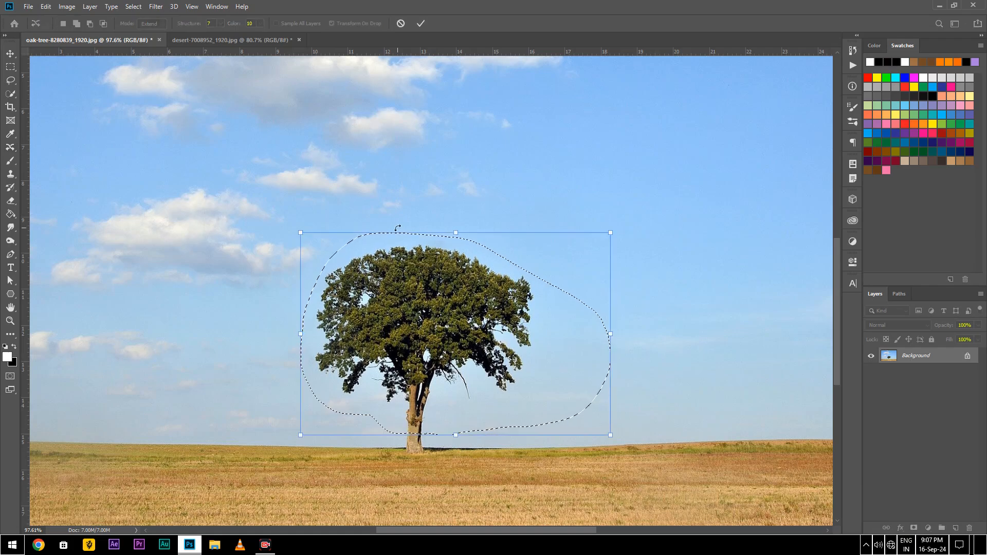
pyautogui.click(424, 26)
pyautogui.scroll(1, 418, 349)
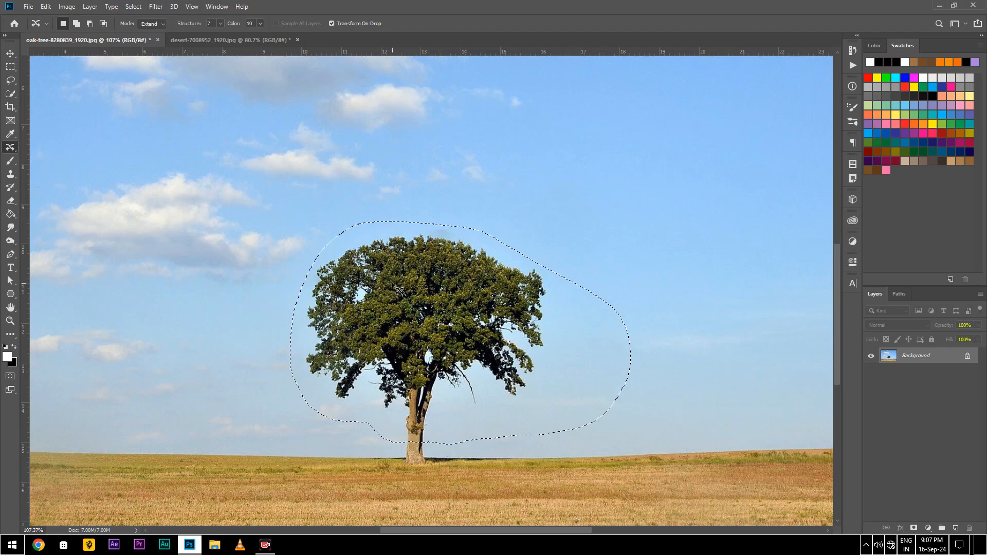
pyautogui.moveTo(393, 283); pyautogui.dragTo(392, 282)
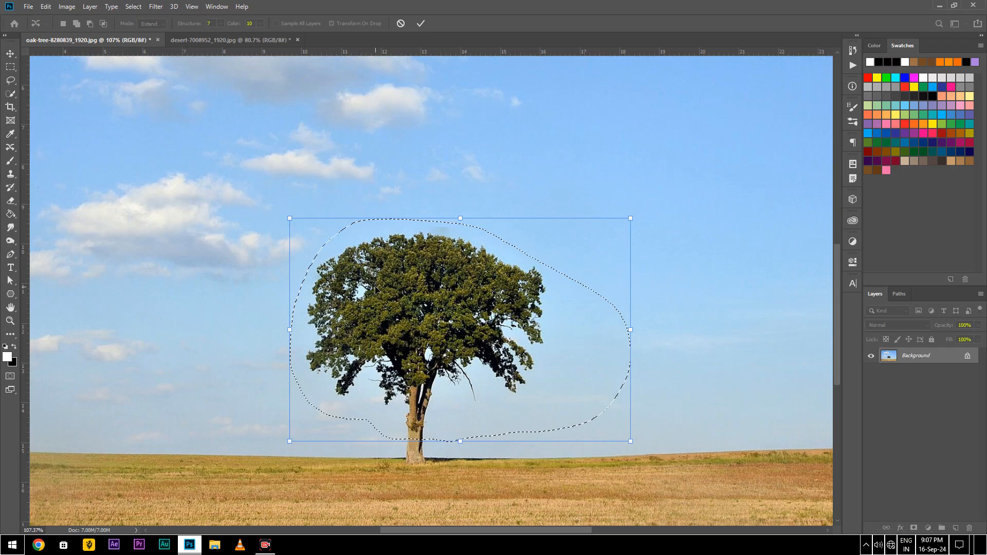
pyautogui.click(421, 24)
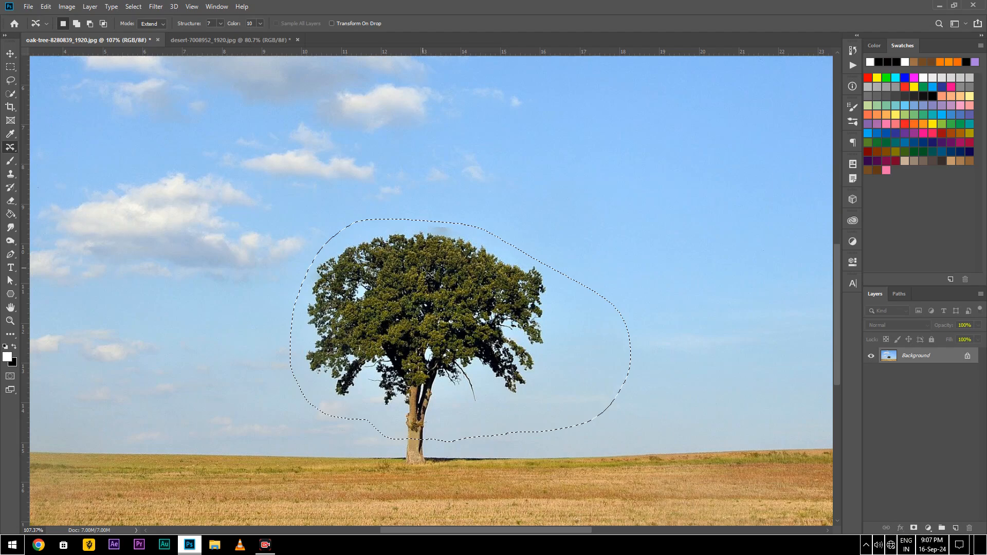
# - Turn off Transform On Drop, extend the outlined tree upward in several small increments, and undo the last one
pyautogui.moveTo(419, 278); pyautogui.dragTo(421, 272)
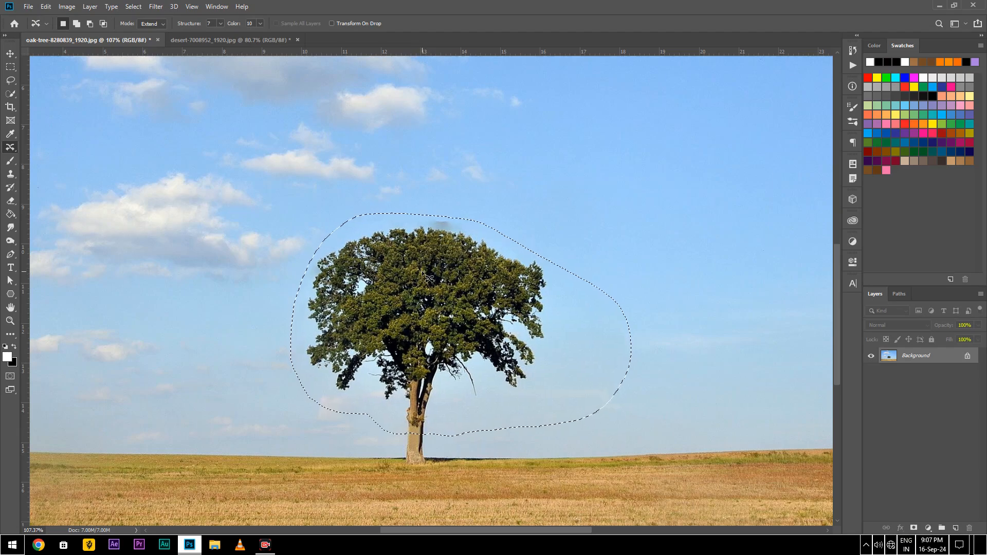
pyautogui.moveTo(423, 274); pyautogui.dragTo(425, 276)
pyautogui.moveTo(420, 393)
pyautogui.mouseDown()
pyautogui.moveTo(420, 376)
pyautogui.moveTo(422, 386)
pyautogui.mouseUp()
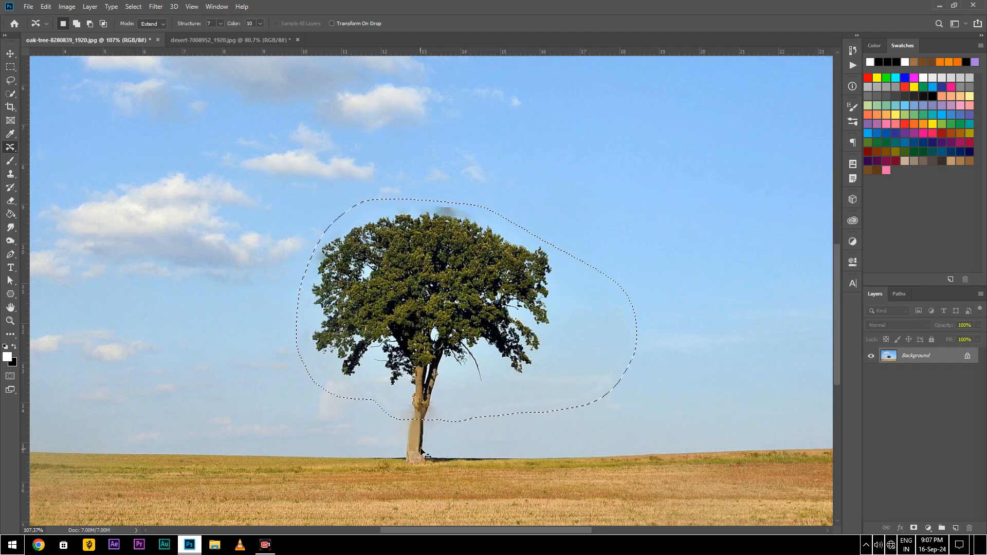
pyautogui.hotkey('ctrl', 'z')
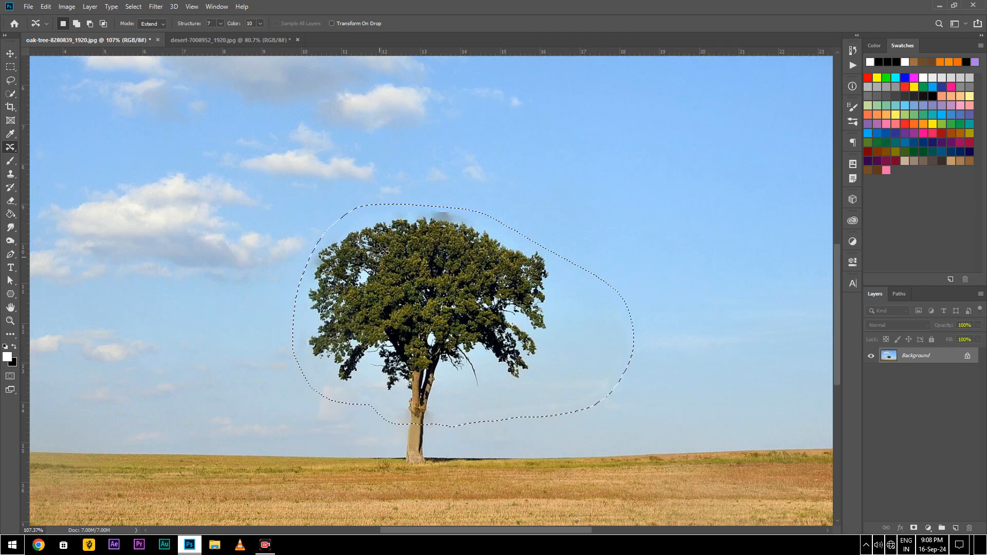
# - Extend the outlined tree's crown slightly upward once more and deselect it
pyautogui.moveTo(189, 25); pyautogui.dragTo(205, 24)
pyautogui.moveTo(412, 290); pyautogui.dragTo(436, 264)
pyautogui.hotkey('ctrl', 'd')
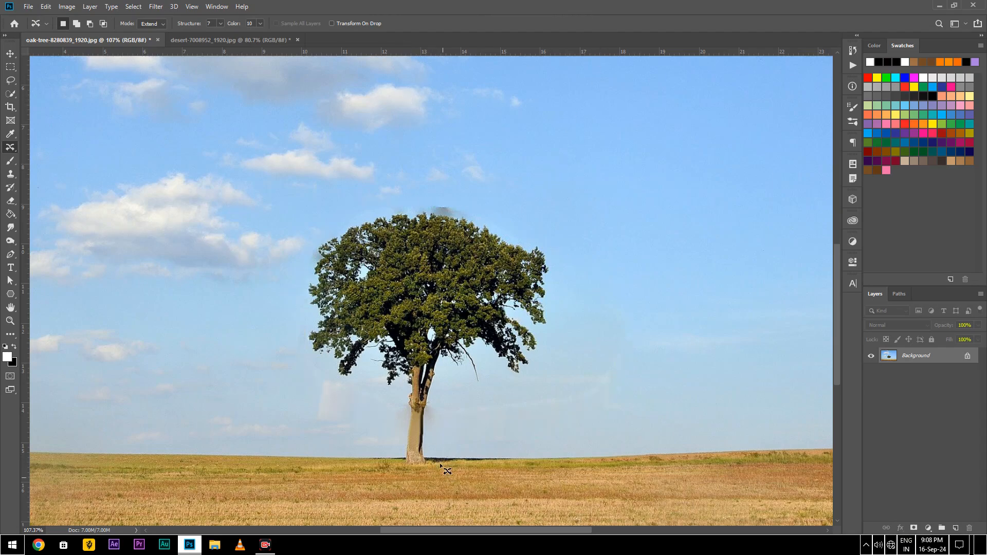
# - Undo all upward extensions of the oak tree, clear the selection, and switch to the desert image
pyautogui.scroll(-3, 441, 331)
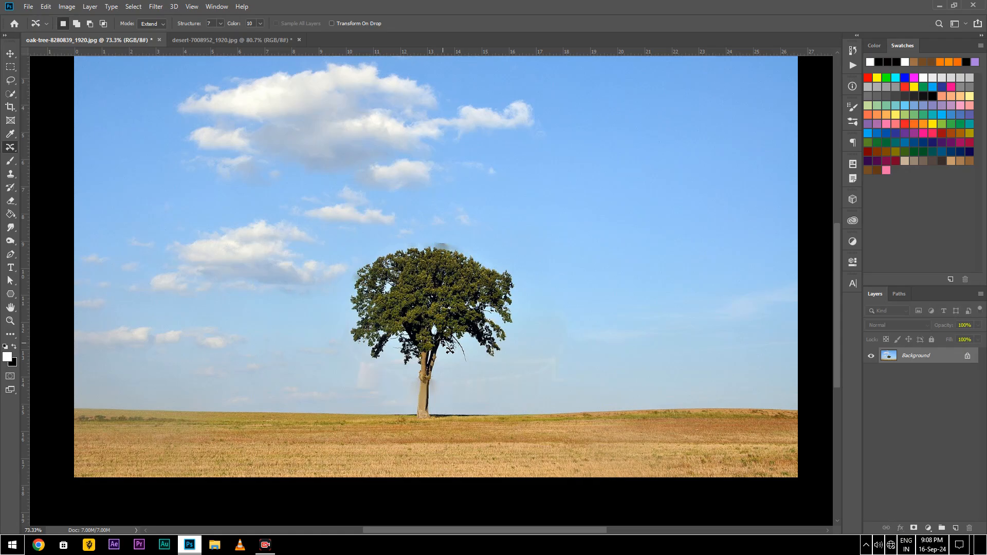
pyautogui.scroll(1, 444, 342)
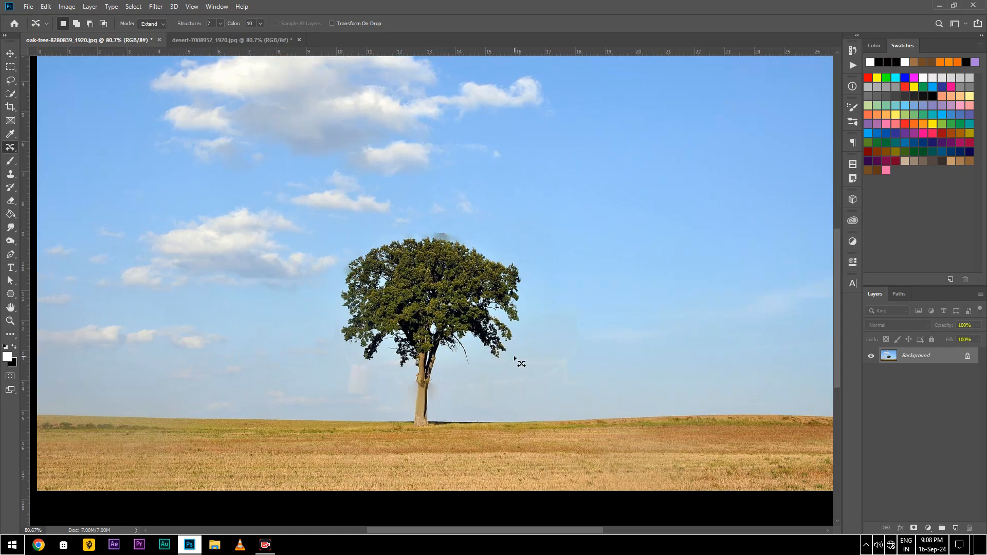
pyautogui.hotkey('ctrl', 'shift', 'd')
pyautogui.hotkey('ctrl', 'z')
pyautogui.hotkey('ctrl', 'z')
pyautogui.hotkey('ctrl', 'z')
pyautogui.hotkey('ctrl', 'z')
pyautogui.hotkey('ctrl', 'z')
pyautogui.hotkey('ctrl', 'z')
pyautogui.hotkey('ctrl', 'z')
pyautogui.hotkey('ctrl', 'z')
pyautogui.hotkey('ctrl', 'z')
pyautogui.hotkey('ctrl', 'z')
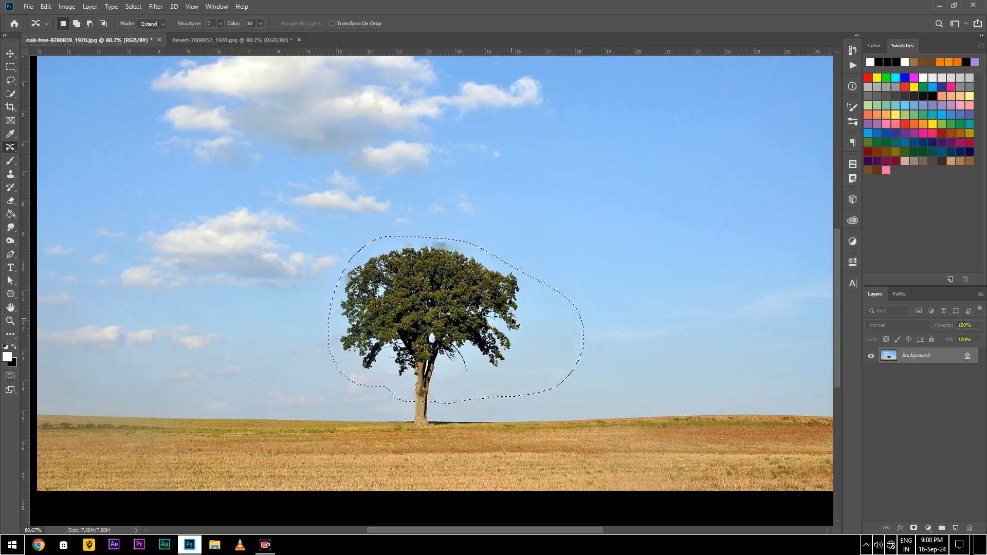
pyautogui.hotkey('ctrl', 'd')
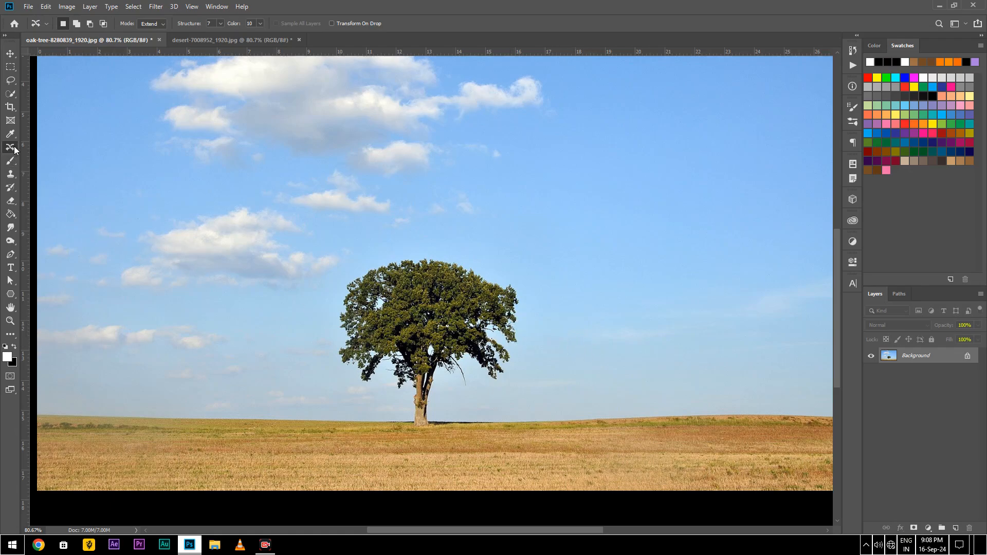
pyautogui.click(221, 36)
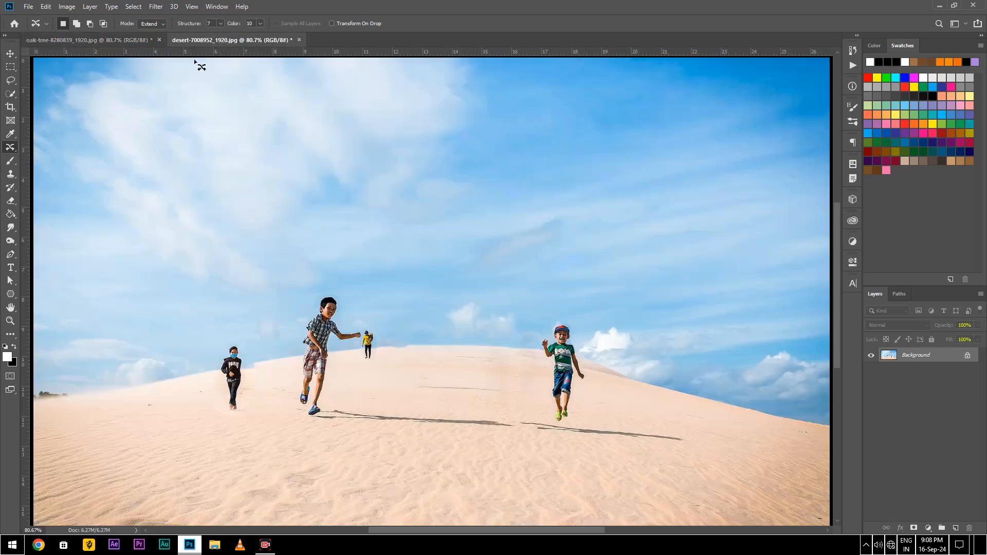